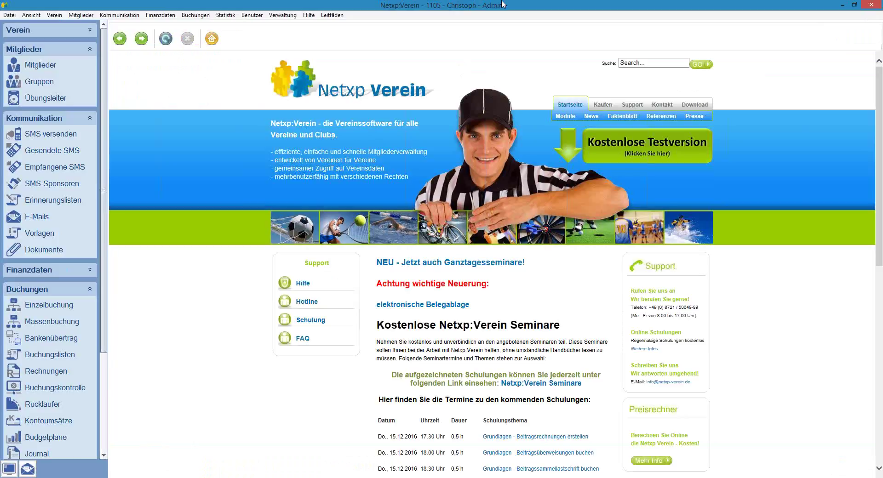
Step: Open the details of the Mietgliedsbeitrag 2016 booking list
left_click(48, 355)
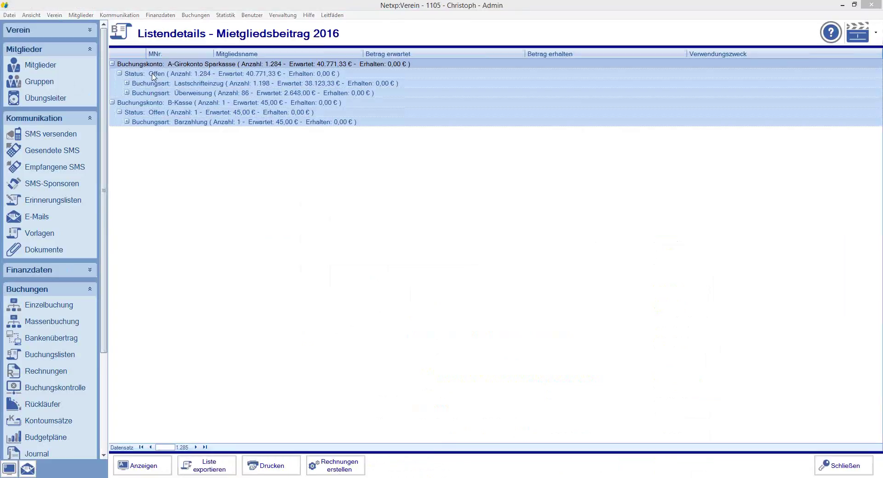
left_click(189, 86)
left_click(186, 94)
left_click(187, 123)
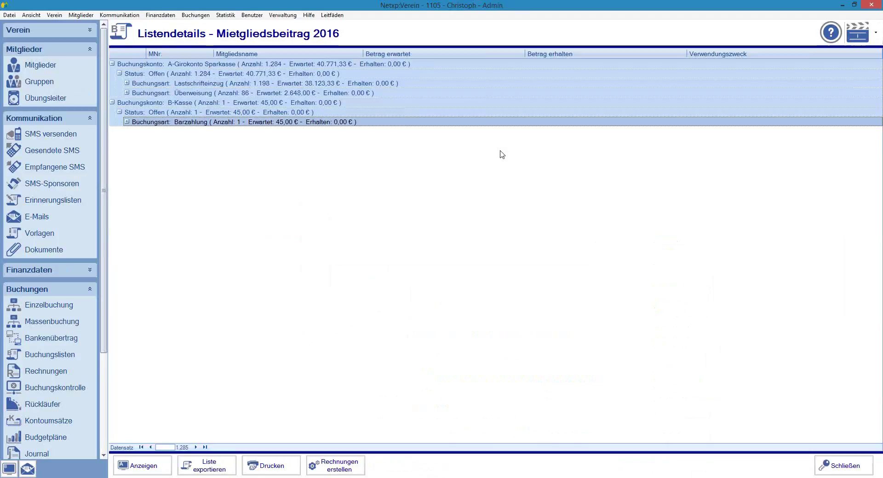
left_click(164, 84)
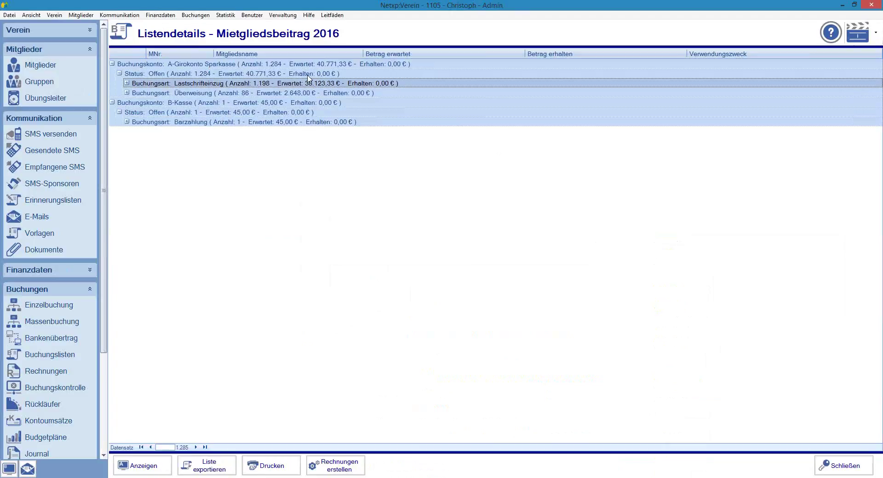
left_click(259, 94)
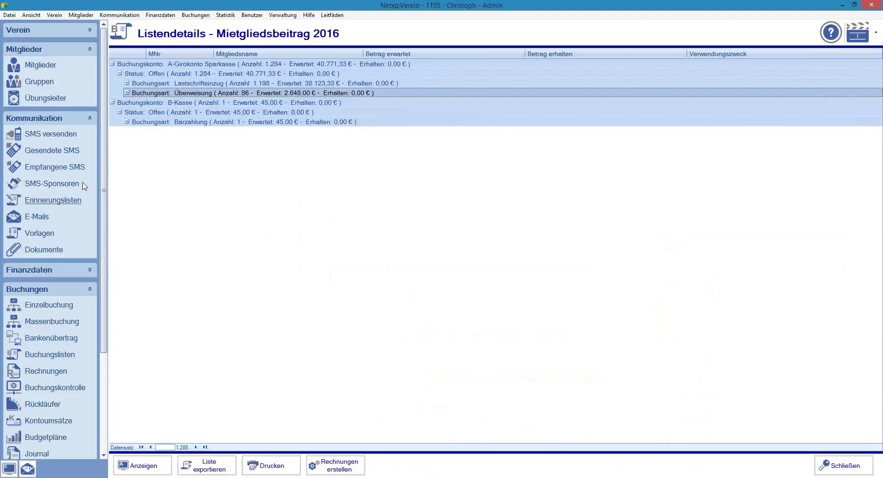
scroll(108, 187, "down", 1)
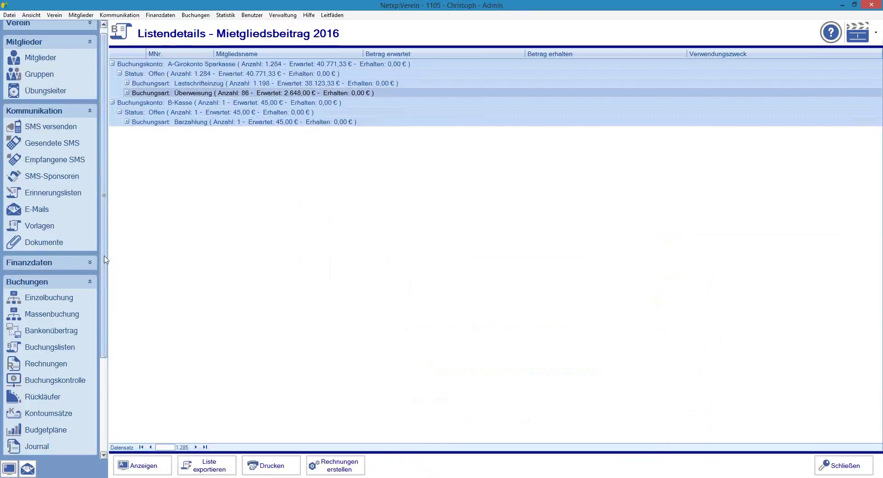
scroll(92, 304, "down", 3)
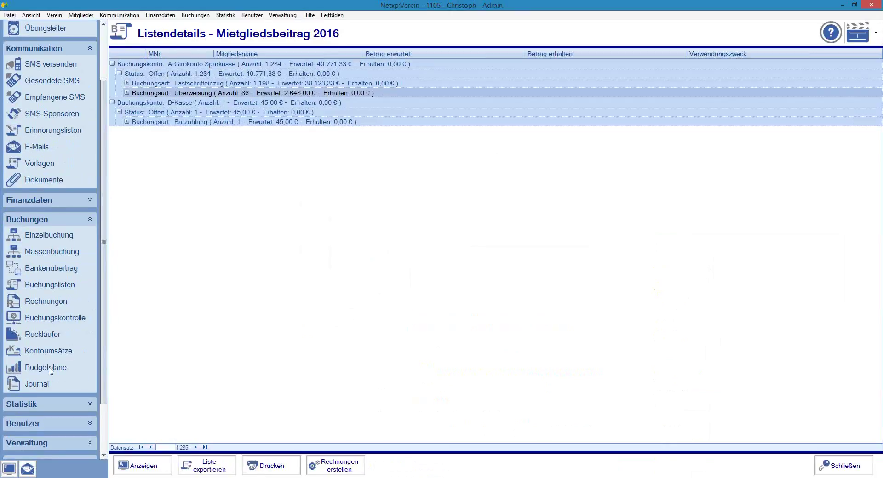
Step: On Bankenübertrag, tick Kontoumsätze holen and untick Überweisung / Bankeinzug
left_click(51, 272)
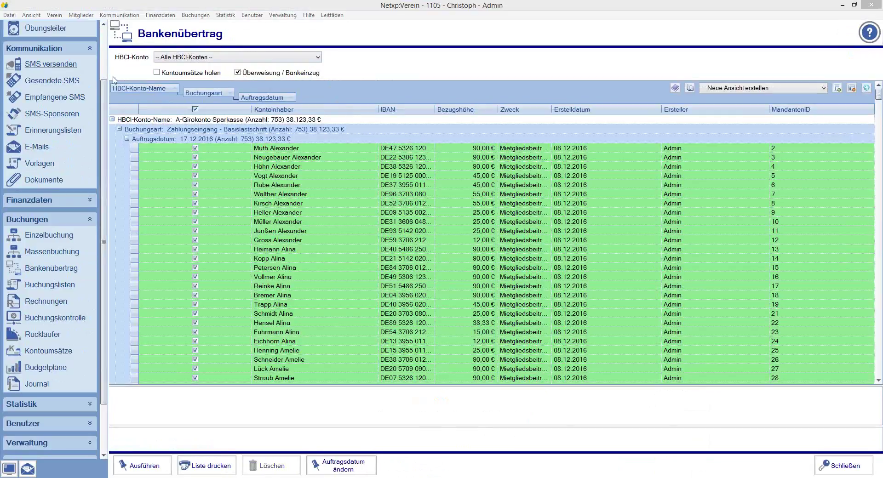
left_click(238, 73)
left_click(157, 72)
left_click(112, 120)
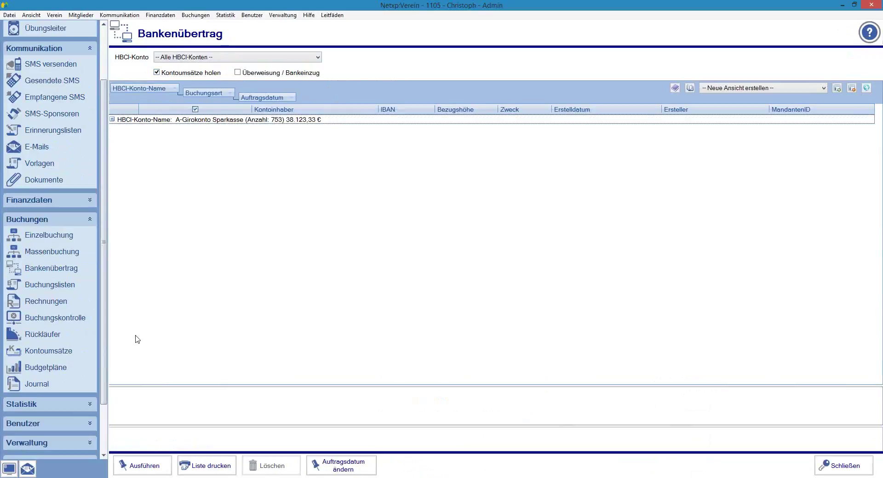
Step: Run the statement fetch, accept the start date, cancel the PIN entry and dismiss the errors
left_click(143, 466)
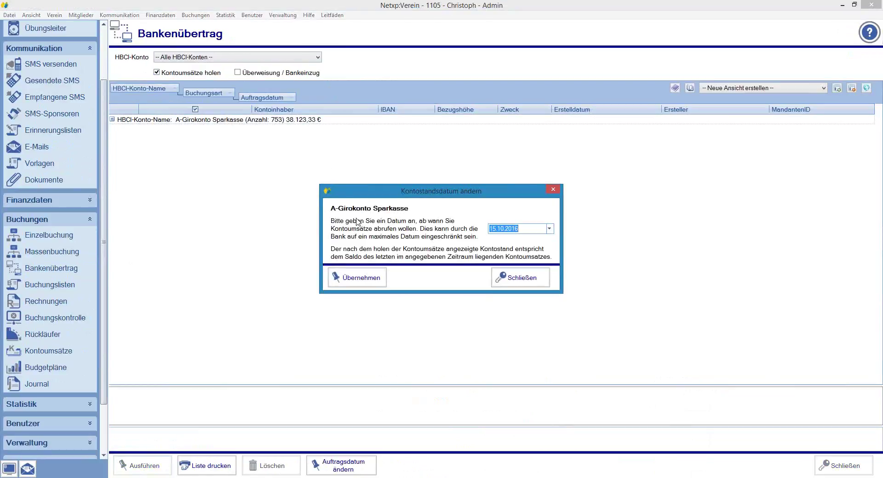
left_click(372, 281)
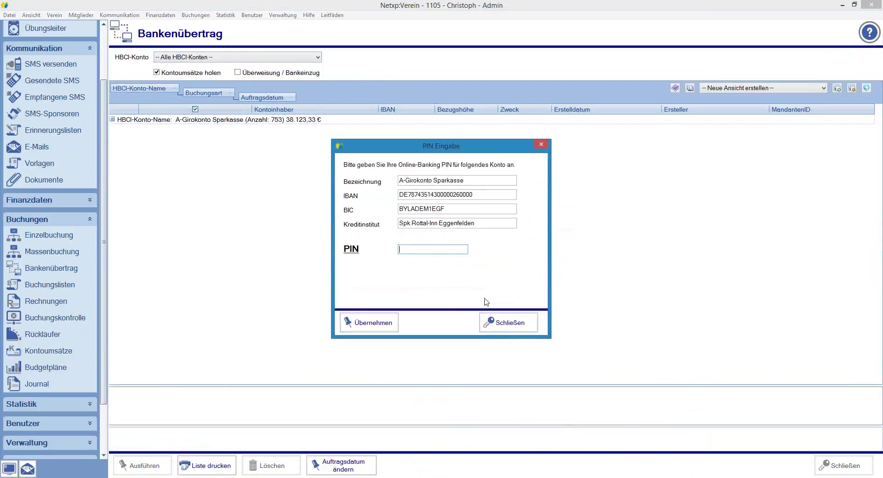
left_click(504, 327)
left_click(484, 278)
left_click(500, 276)
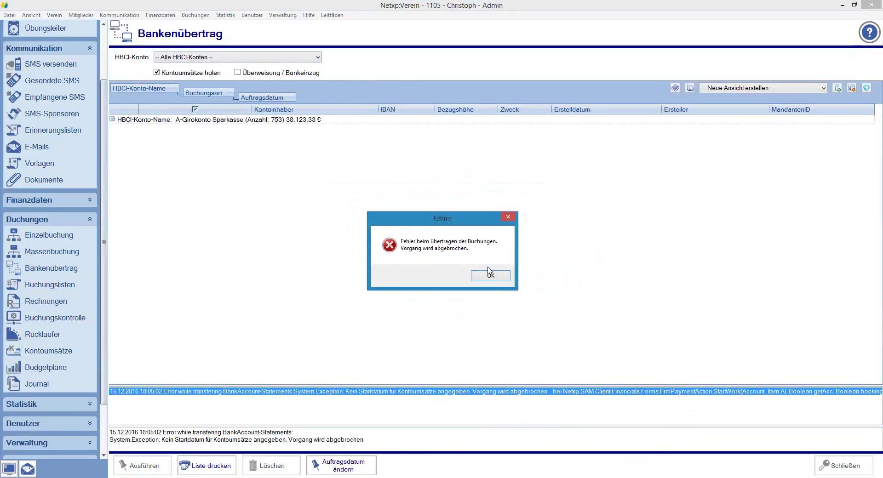
left_click(498, 275)
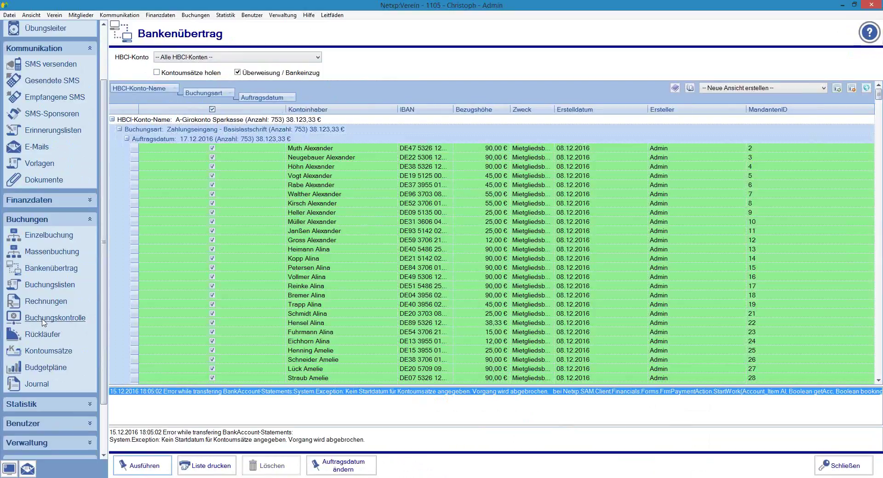
Step: In Buchungskontrolle, select the 45,00 € Beitrag transaction and view Offene Forderungen
left_click(42, 322)
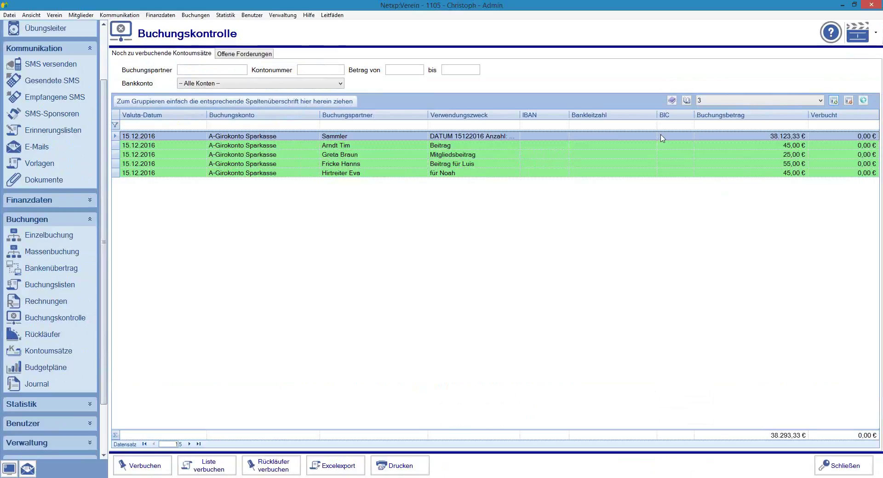
left_click(224, 146)
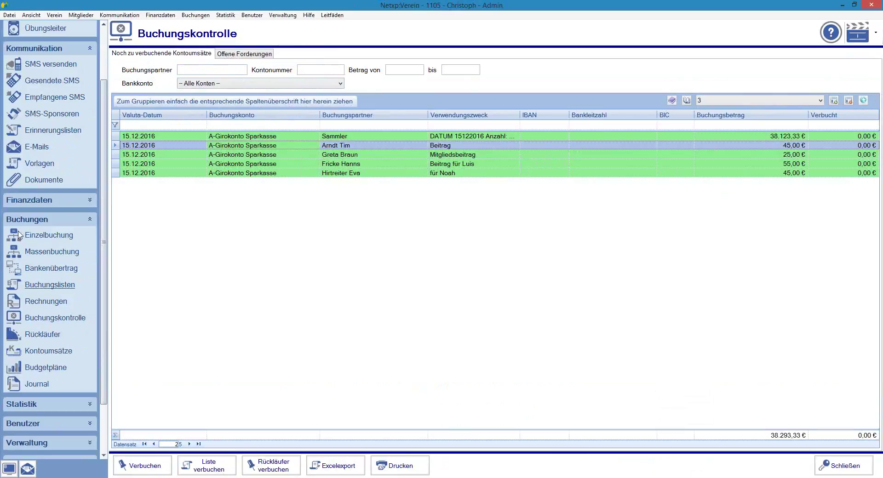
left_click(230, 54)
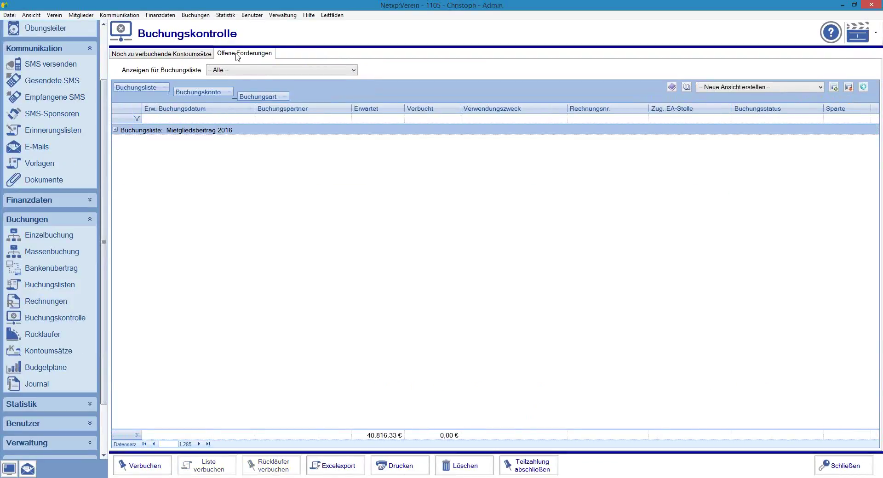
Step: Expand the Mietgliedsbeitrag 2016, A-Girokonto Sparkasse and Überweisung groups, then return to Noch zu verbuchende Kontoumsätze
left_click(115, 130)
left_click(123, 140)
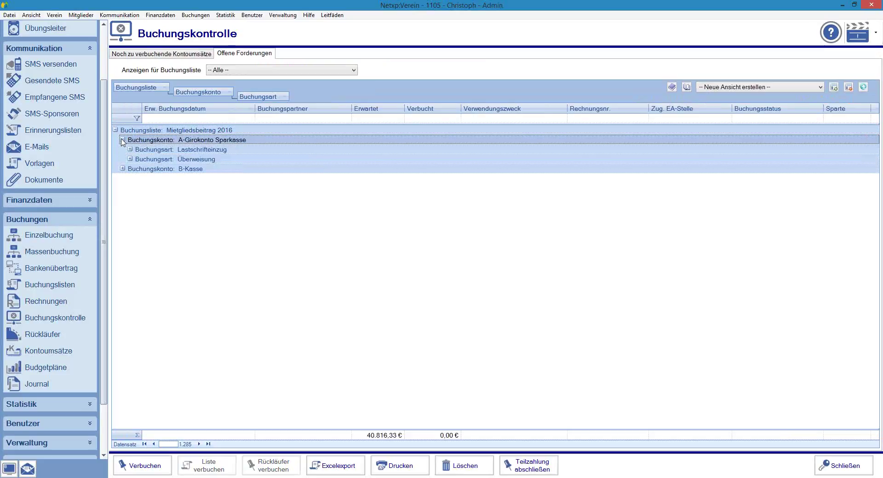
left_click(130, 159)
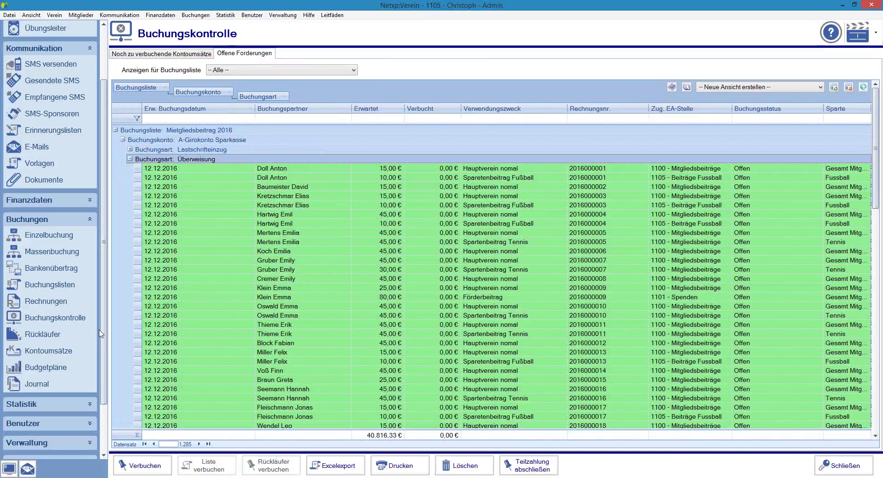
left_click(57, 318)
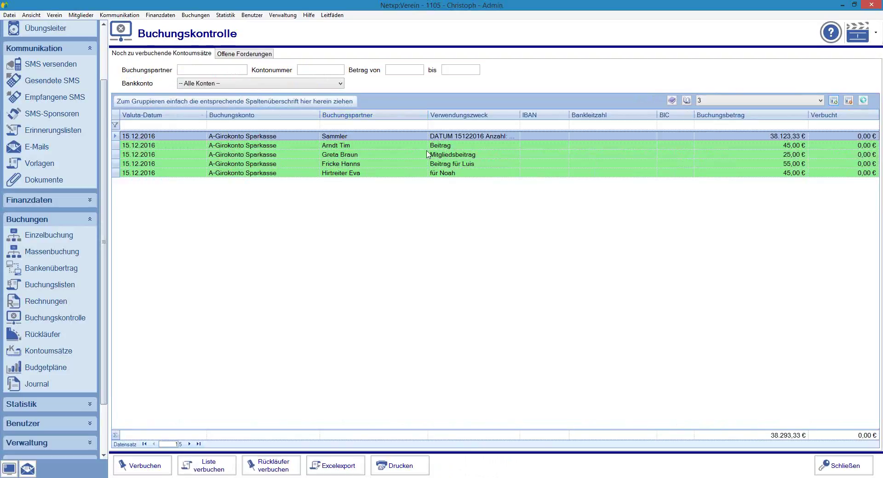
Step: Open the 45,00 € Beitrag transaction for booking on the Mit offener Forderung verbuchen tab
left_click(283, 146)
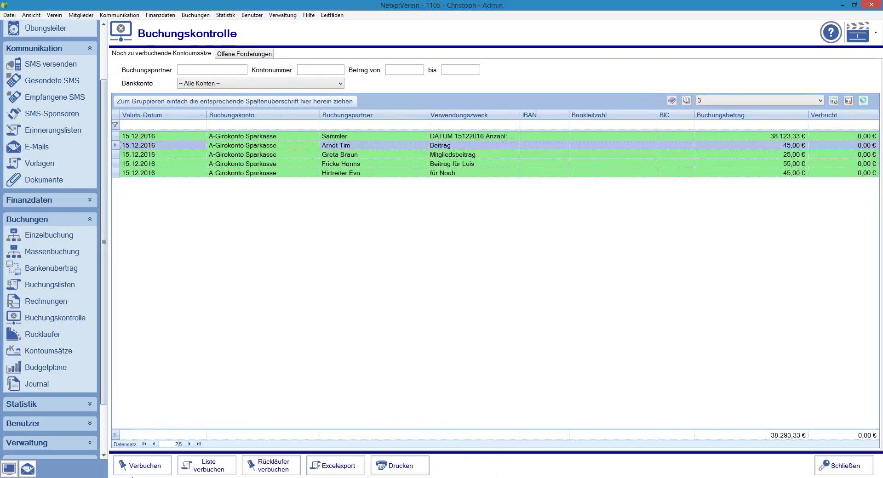
left_click(134, 472)
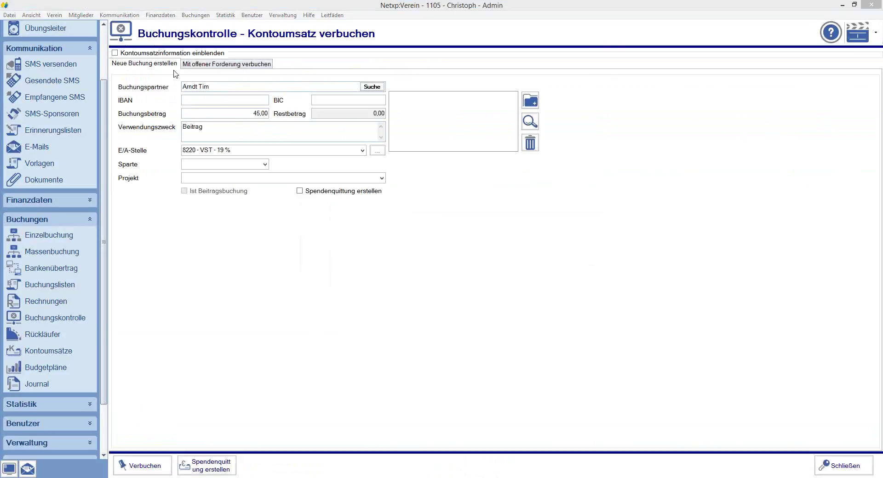
left_click(207, 65)
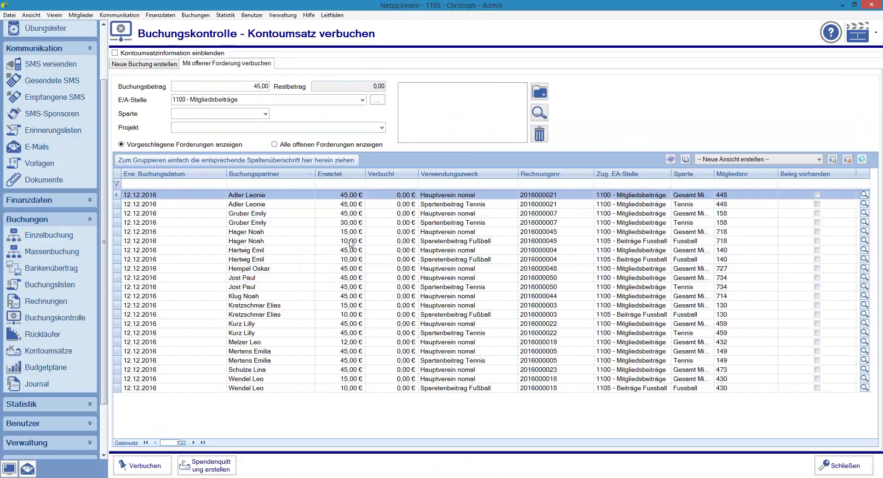
left_click(55, 318)
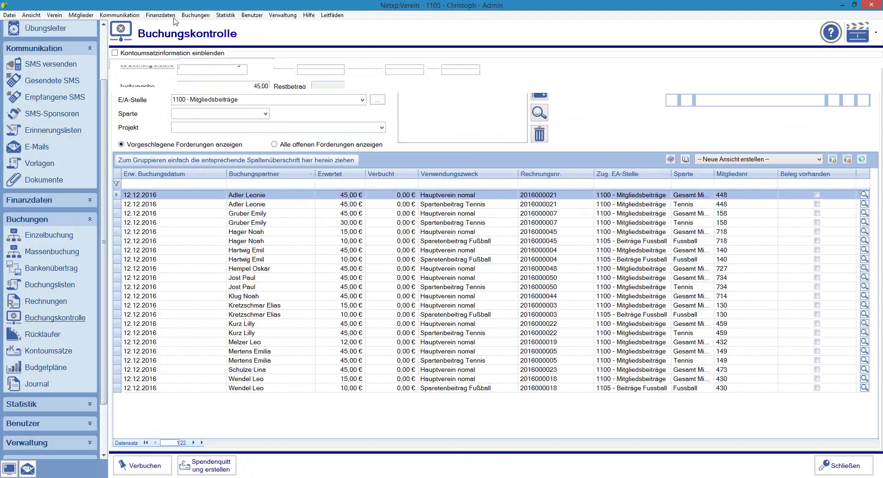
left_click(421, 147)
left_click(141, 466)
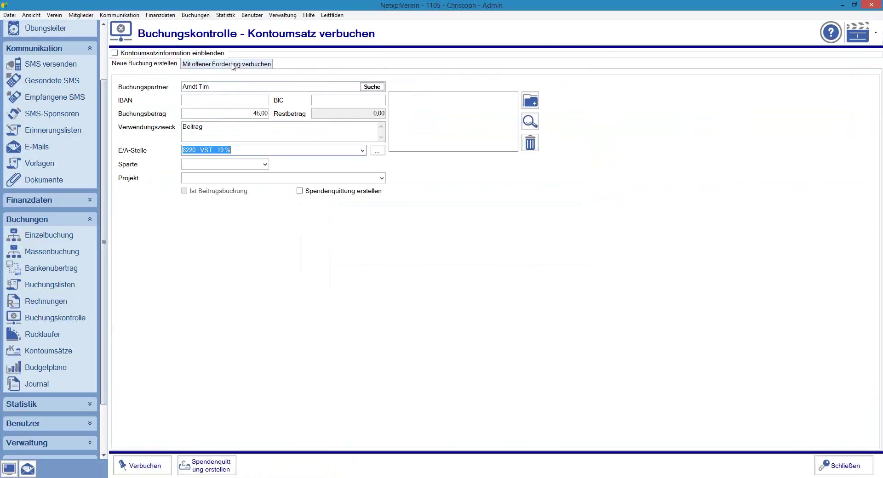
left_click(233, 64)
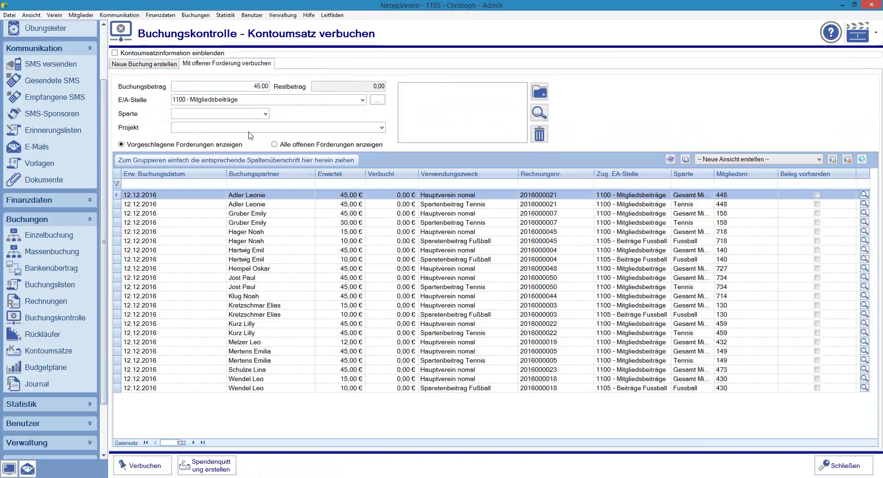
Step: Show all open receivables and filter Buchungspartner by the payer's surname
left_click(283, 147)
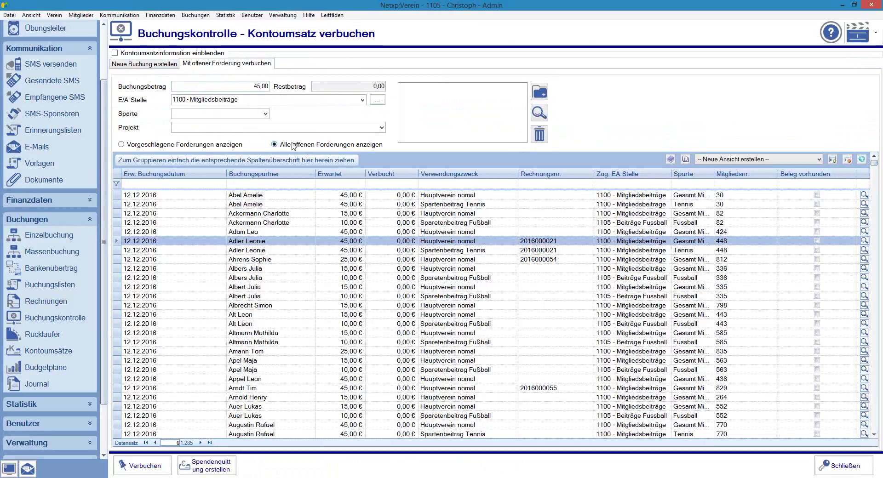
left_click(270, 185)
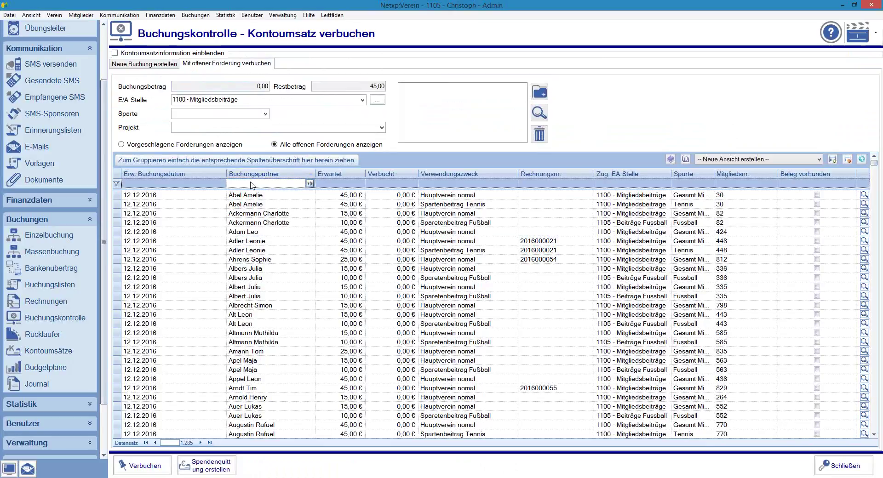
type("a")
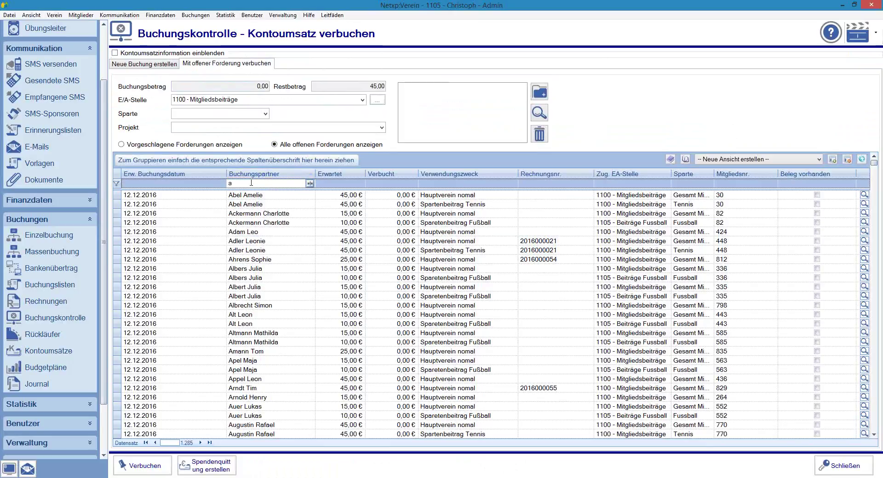
type("rndt")
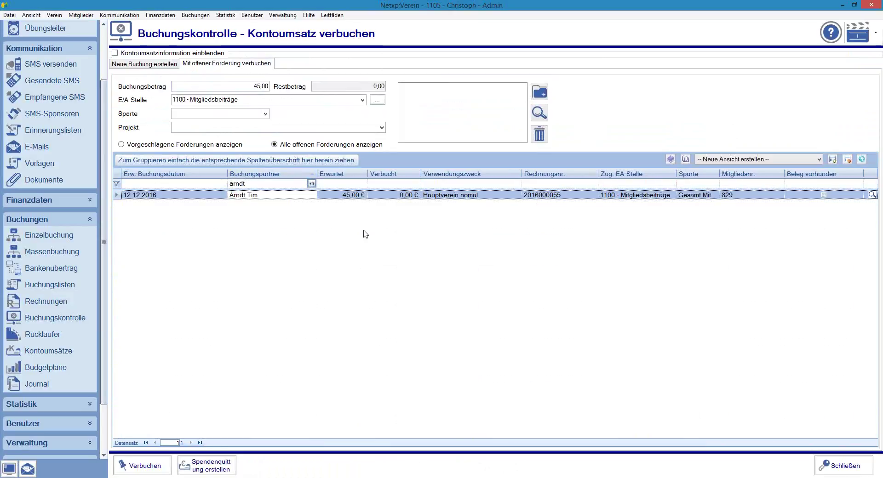
left_click(312, 183)
left_click(341, 194)
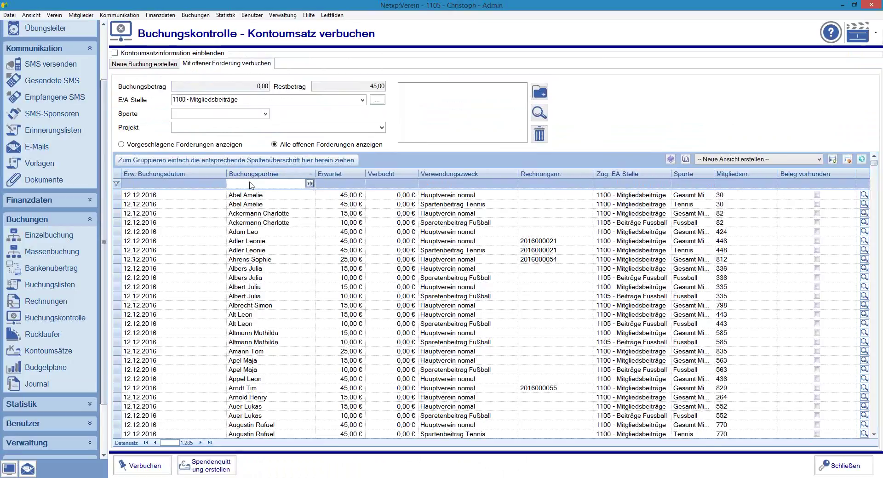
type("arndt")
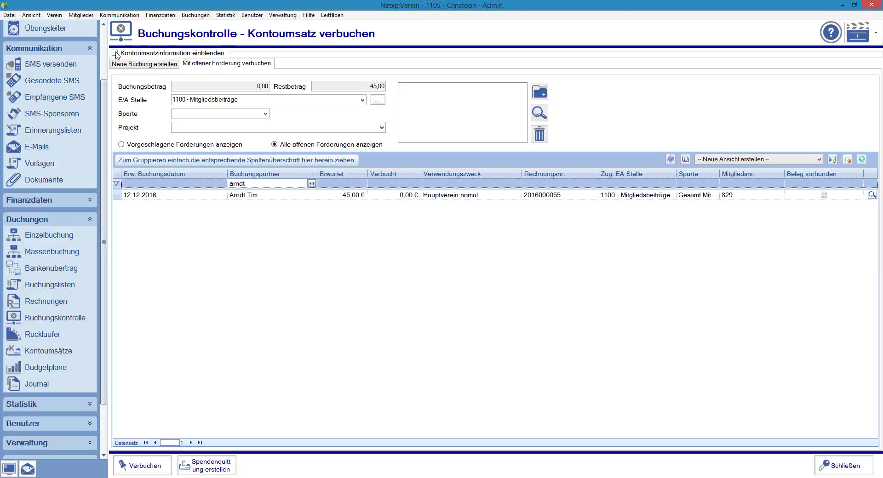
Step: Assign the member's 45,00 € Hauptverein claim, leaving 0,00 € remaining, and book it as booking 418
left_click(141, 54)
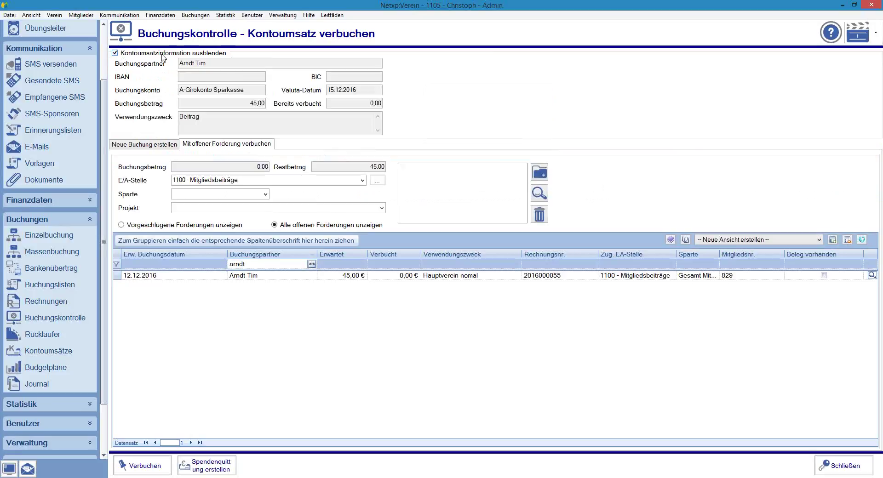
key("Tab")
left_click(343, 277)
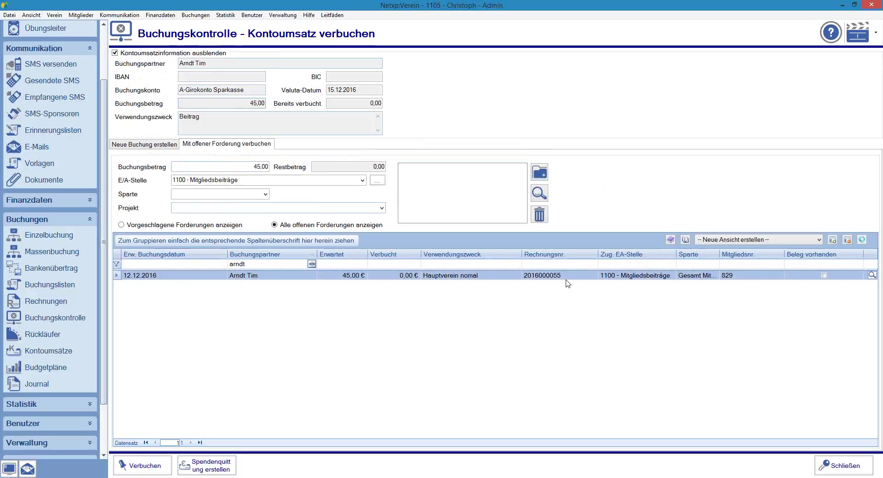
left_click(115, 53)
left_click(115, 53)
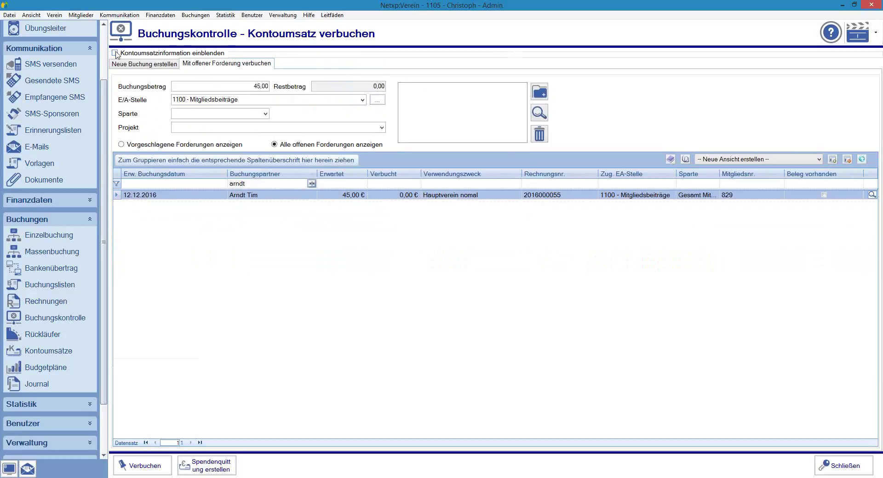
left_click(115, 52)
left_click(209, 83)
left_click(351, 87)
left_click(519, 214)
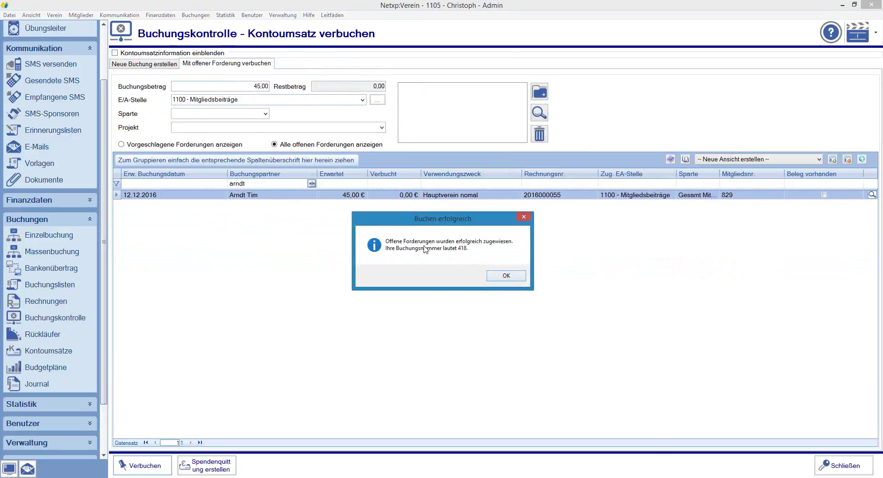
left_click(502, 279)
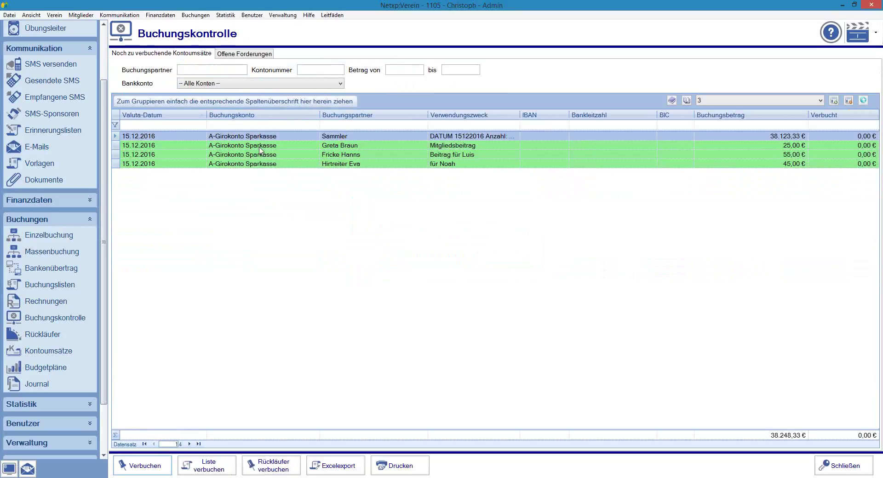
Step: Book the 25,00 € Mitgliedsbeitrag transfer against the payer's open claim, found by surname filter
double_click(309, 150)
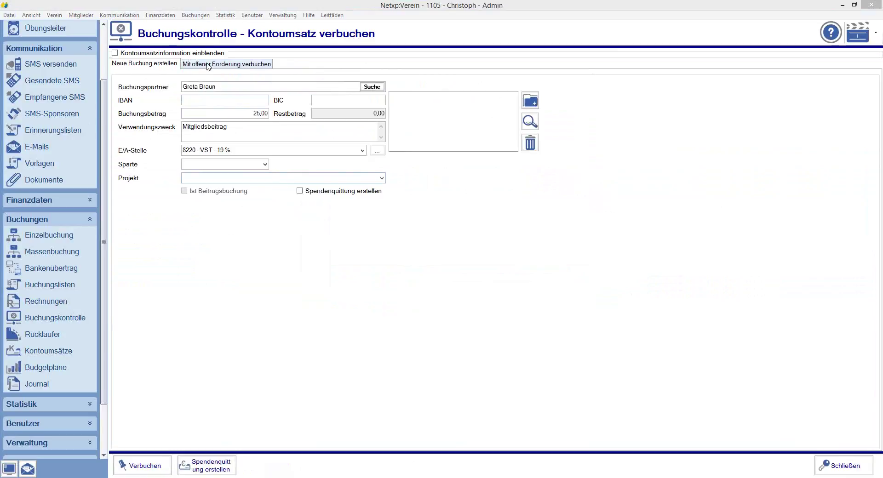
left_click(207, 65)
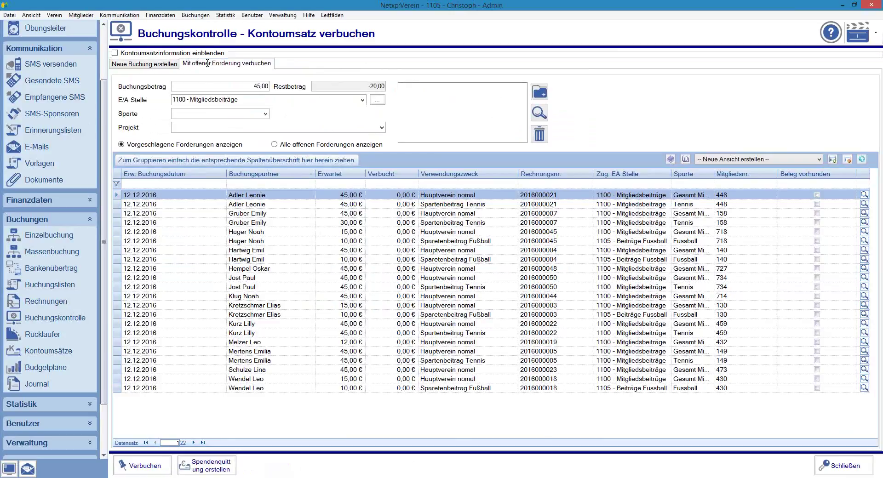
left_click(298, 145)
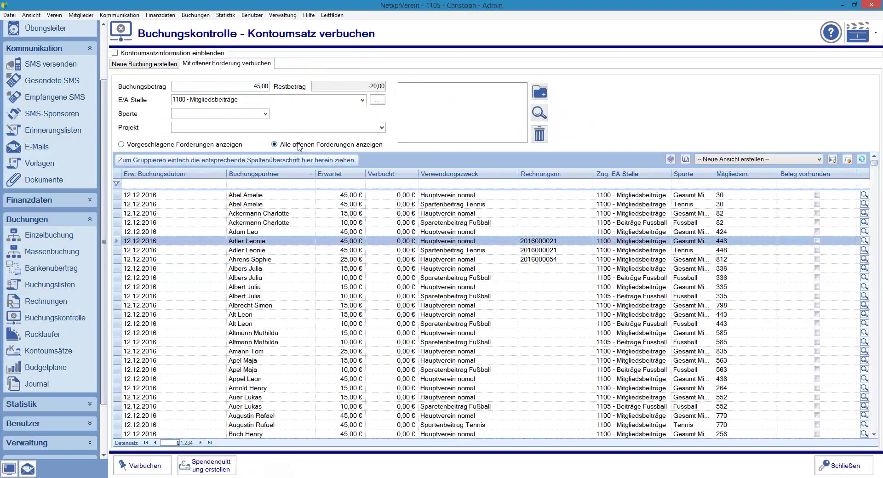
left_click(272, 184)
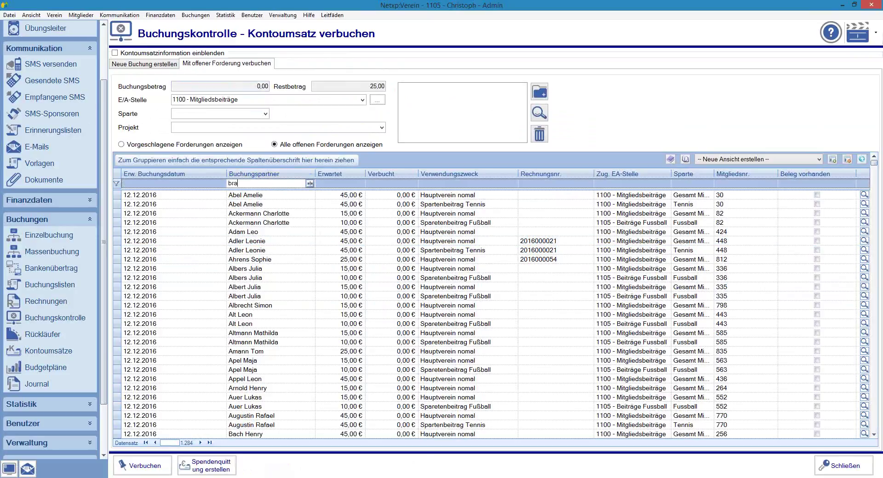
type("braun")
left_click(134, 196)
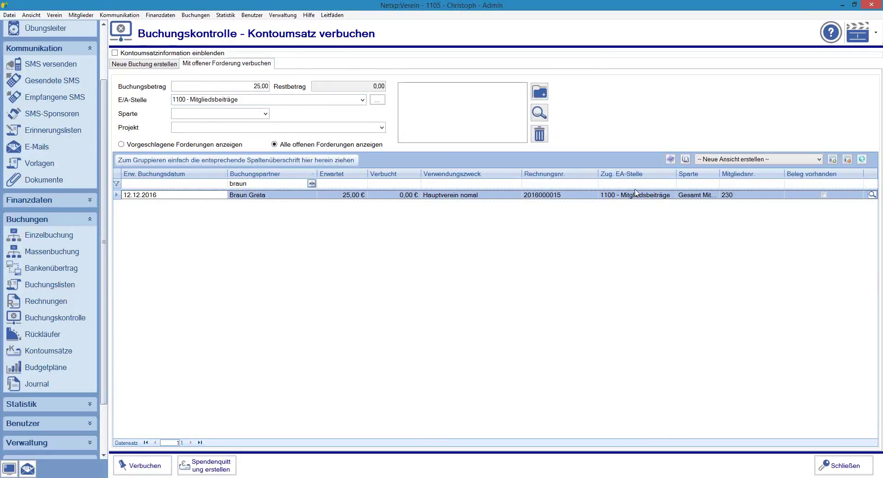
left_click(140, 466)
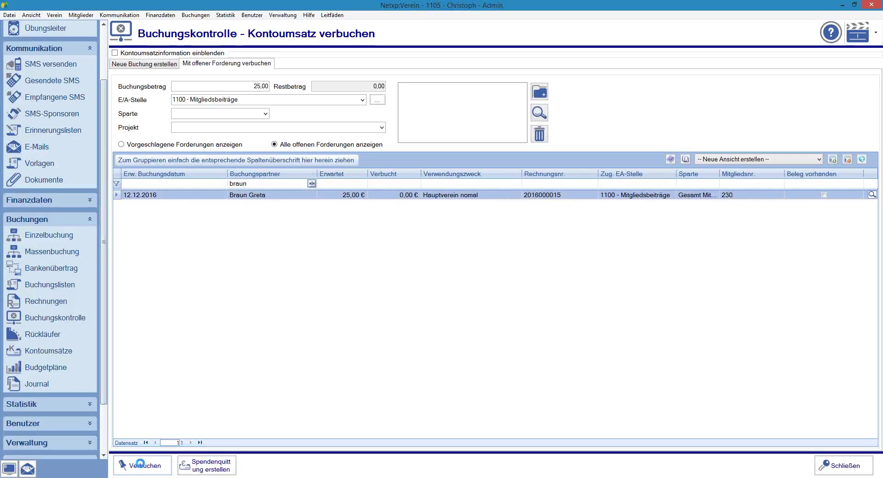
left_click(502, 276)
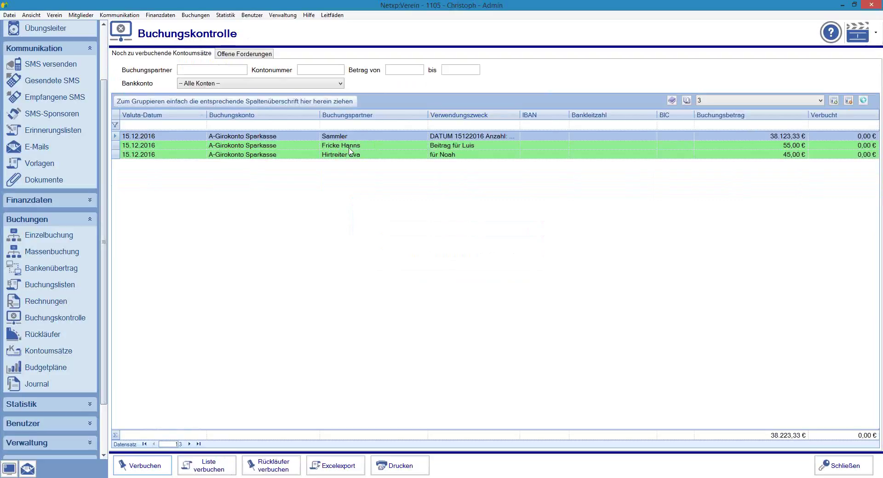
Step: Open the 55,00 € transfer for claim booking with the partner filter cleared and transaction details shown
double_click(276, 147)
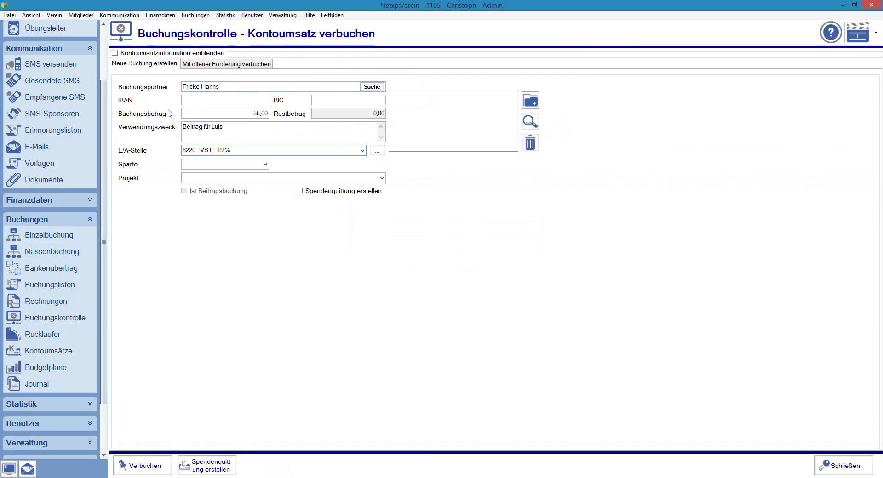
left_click(229, 66)
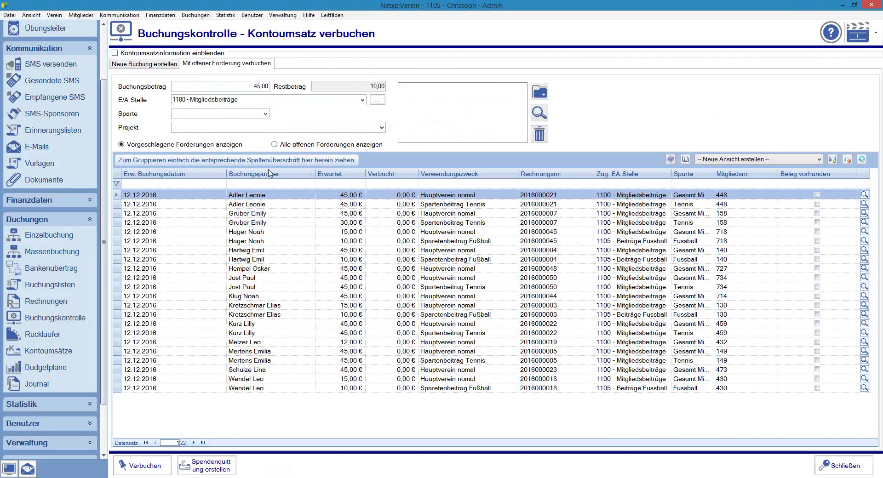
left_click(250, 184)
type("Hanns")
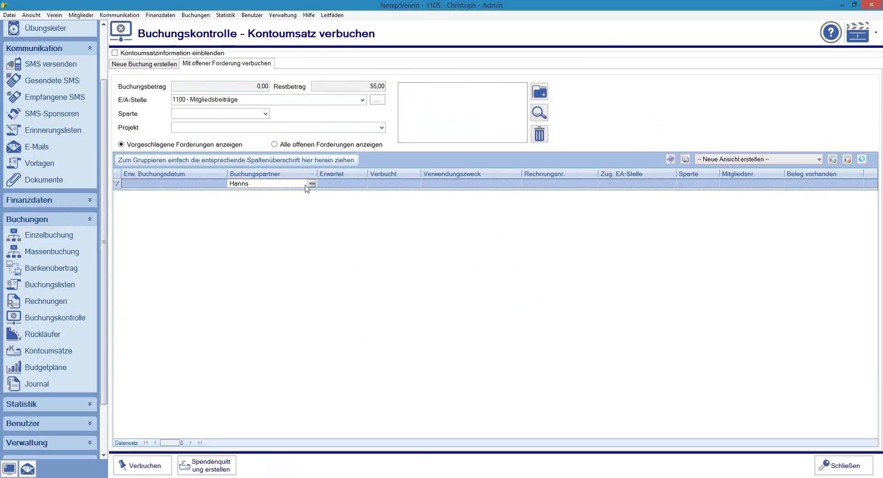
left_click(312, 183)
left_click(331, 195)
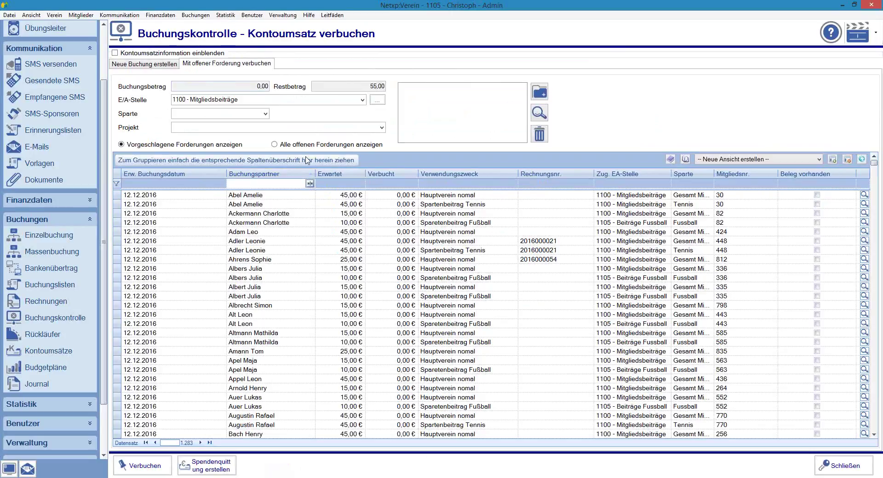
left_click(149, 52)
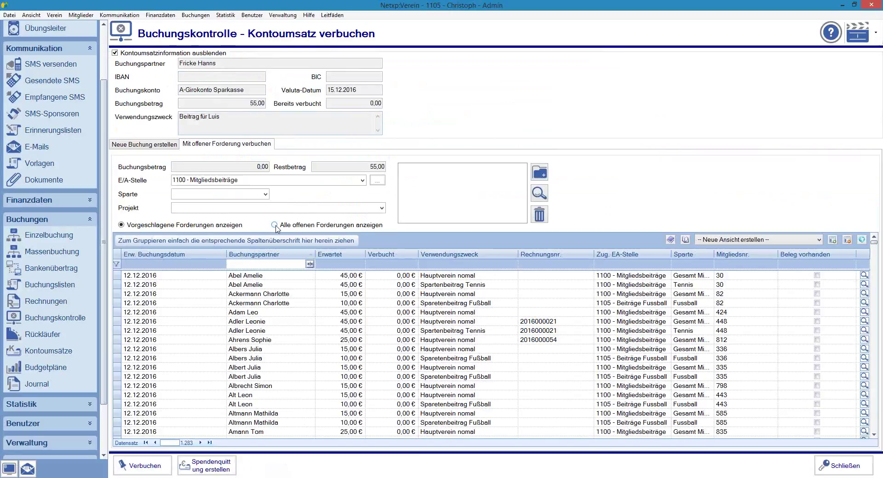
Step: Filter claims by the child's first name and assign the 45,00 € Hauptverein claim, leaving 10,00 €
left_click(279, 265)
type("Luis")
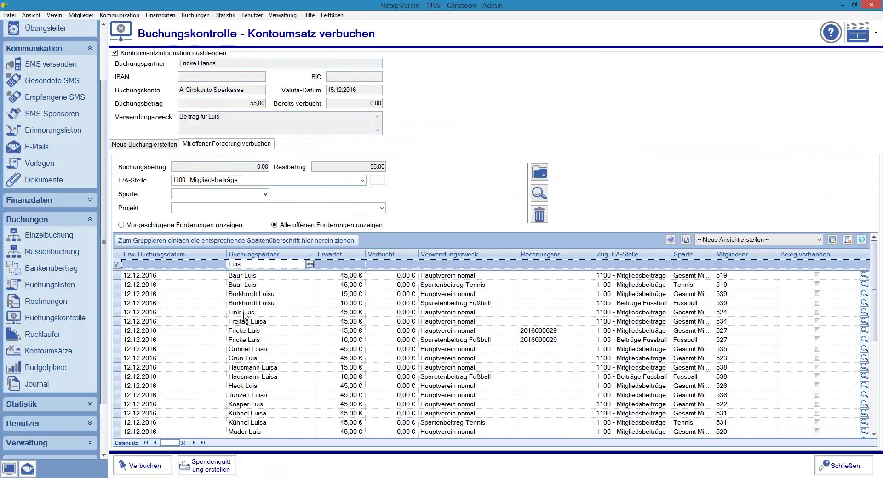
left_click(243, 332)
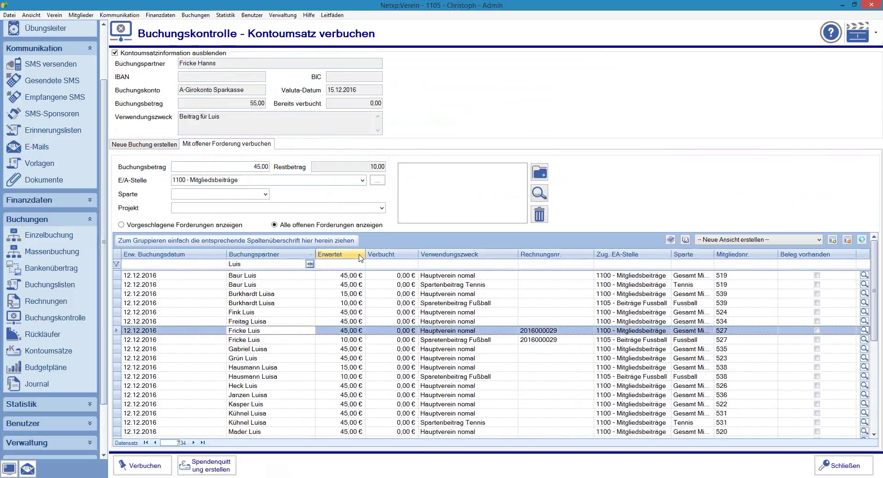
Step: Assign the child's 45,00 € Hauptverein and 10,00 € Fußball claims to the 55,00 € payment
double_click(248, 101)
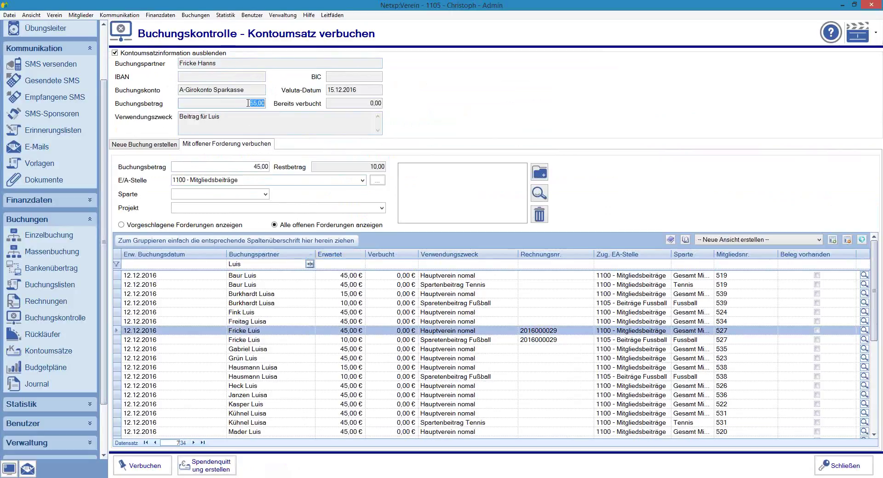
left_click(347, 331)
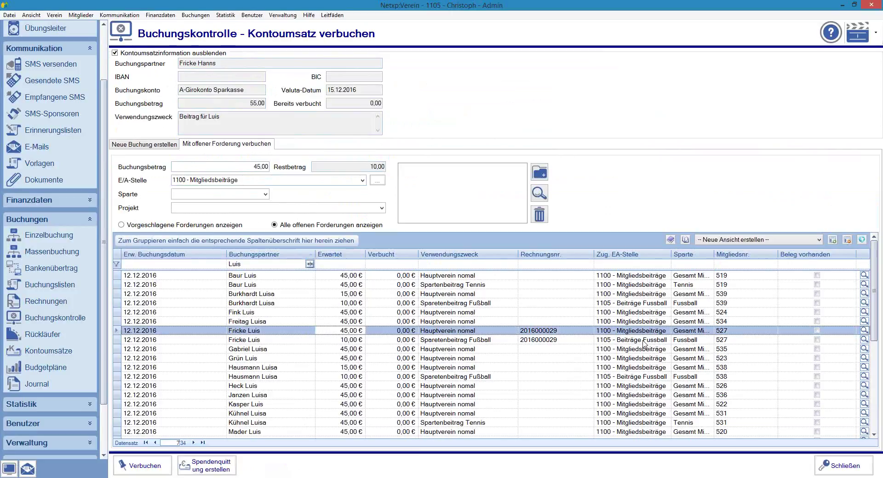
left_click(116, 340, "ctrl")
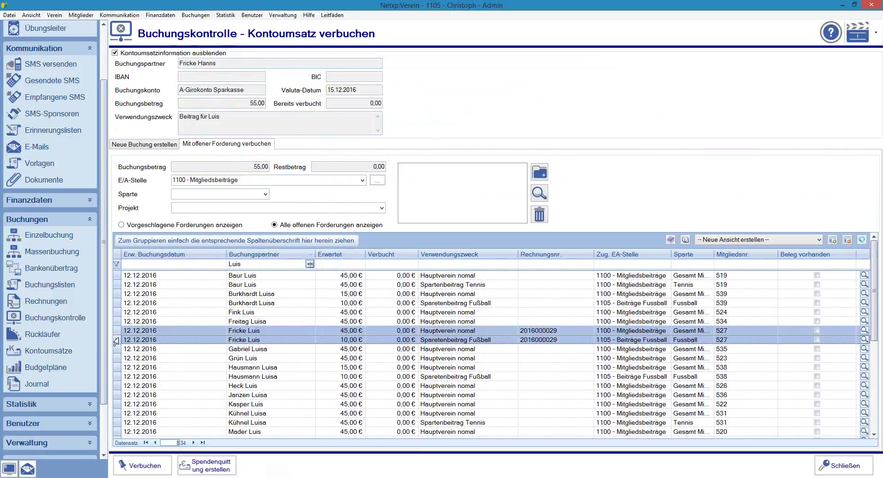
left_click(202, 331)
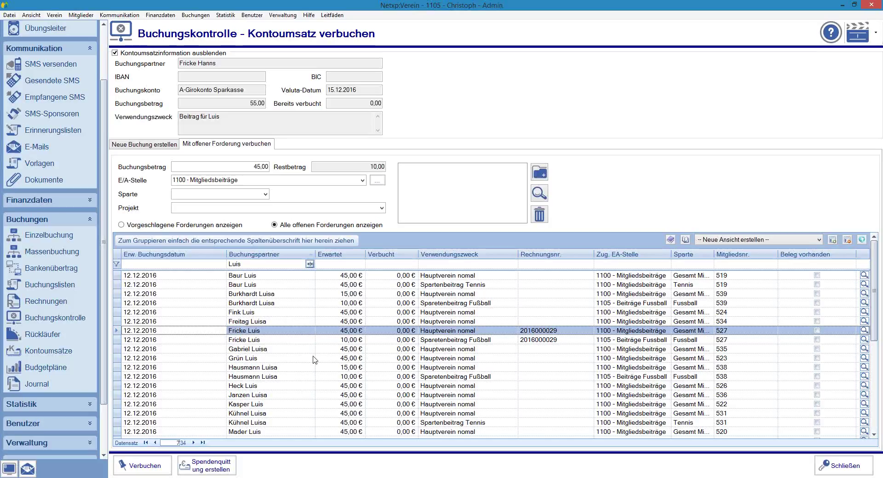
left_click(114, 340, "ctrl")
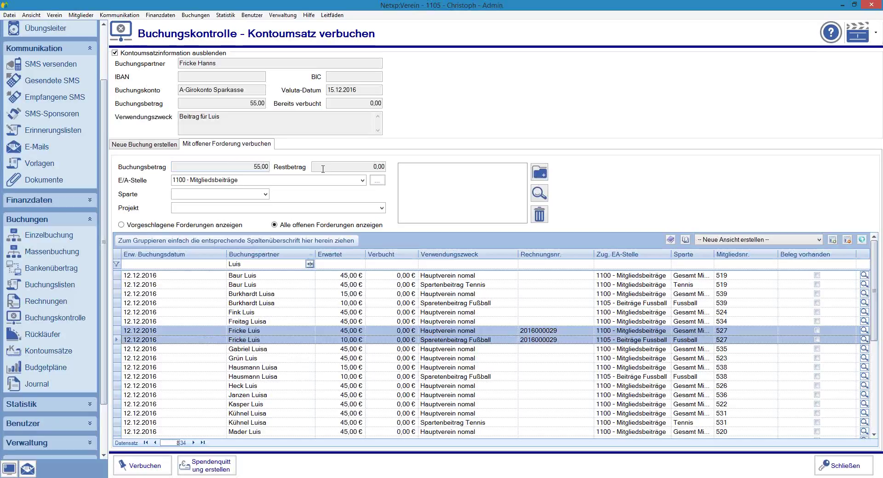
Step: After trying other members' claims, match the member's 45,00 € Hauptverein and 10,00 € Fußball claims, Restbetrag 0,00
left_click(242, 395)
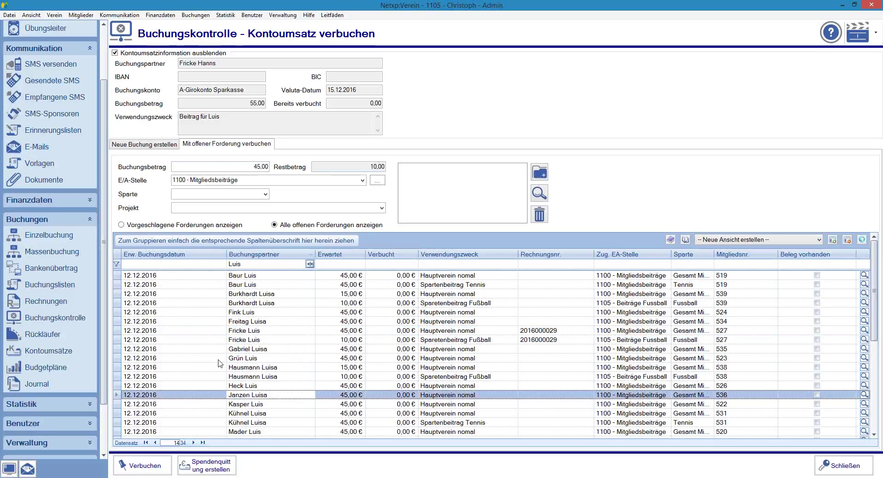
left_click(202, 322)
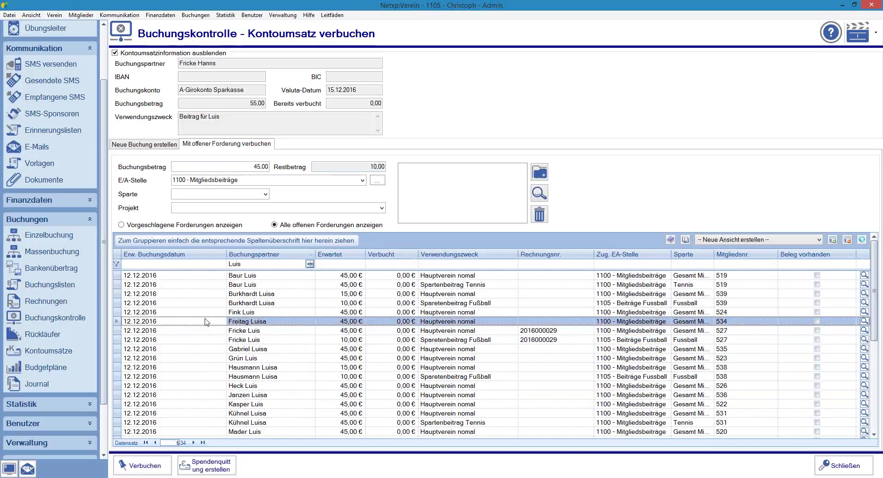
left_click(332, 395)
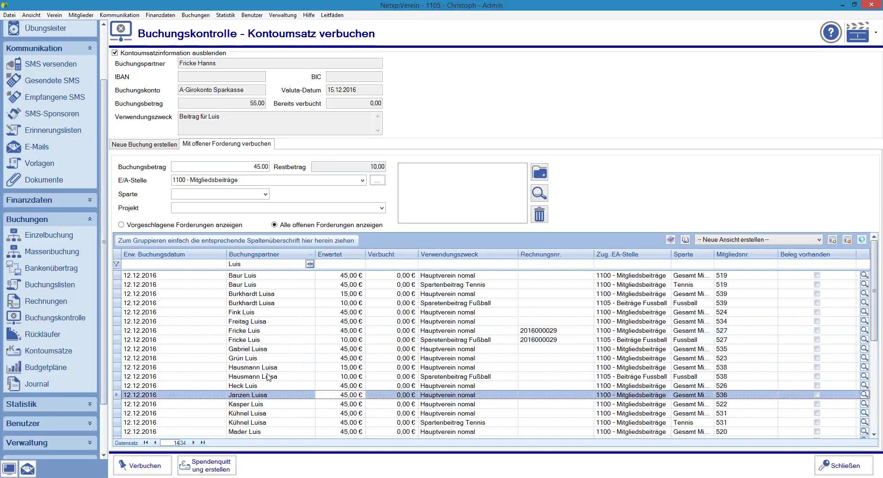
left_click(268, 312)
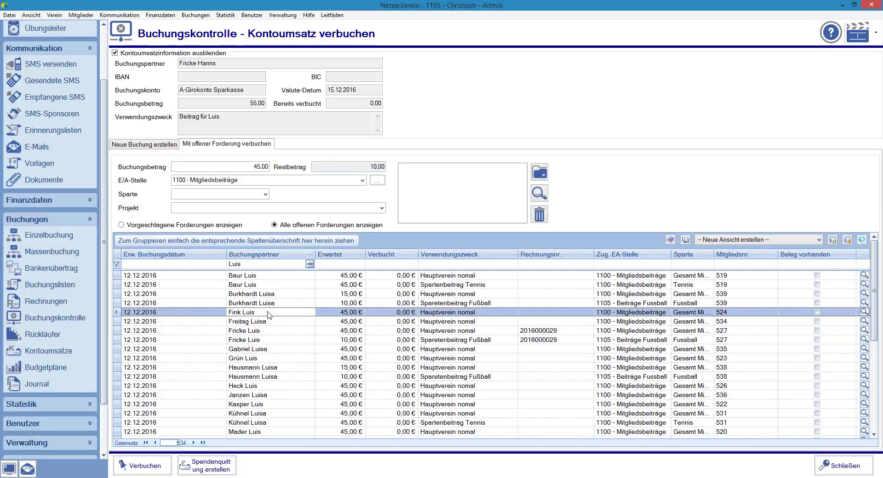
left_click(262, 377, "ctrl")
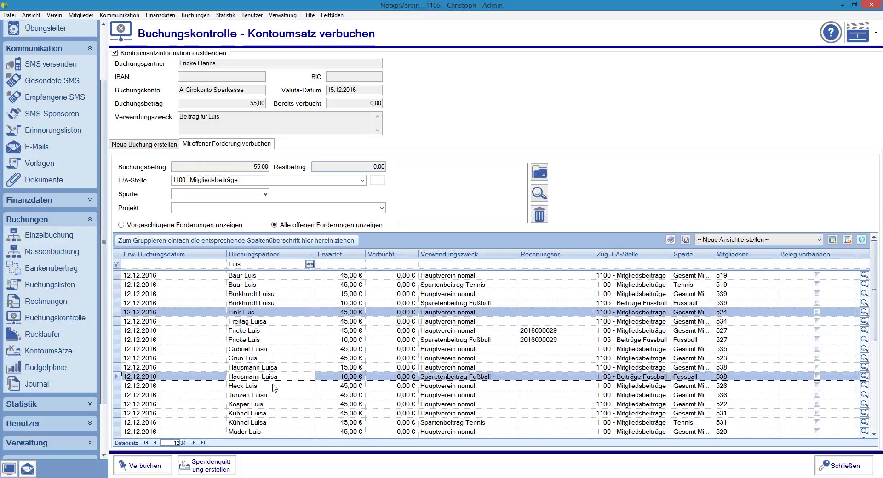
left_click(237, 349, "ctrl")
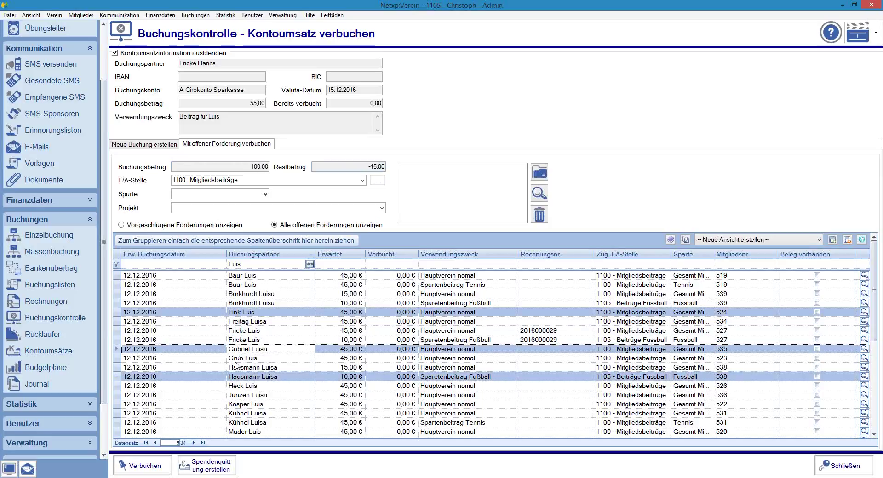
left_click(235, 405, "ctrl")
left_click(308, 423, "ctrl")
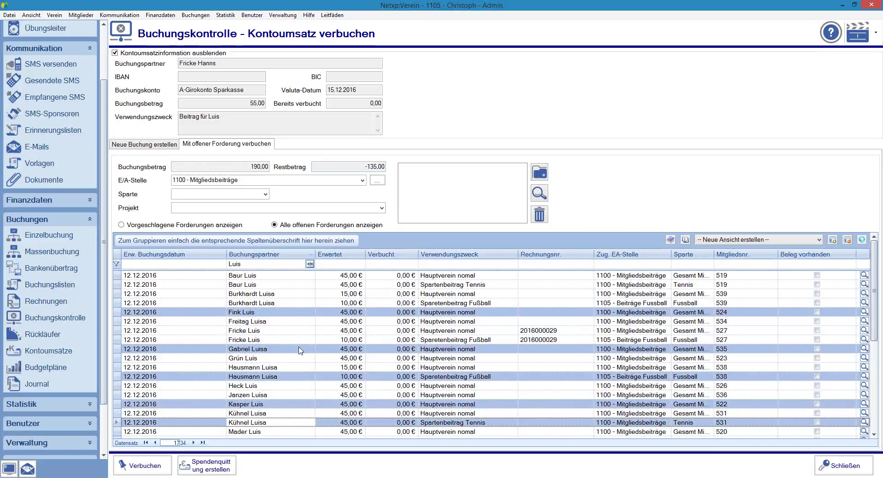
left_click(274, 330)
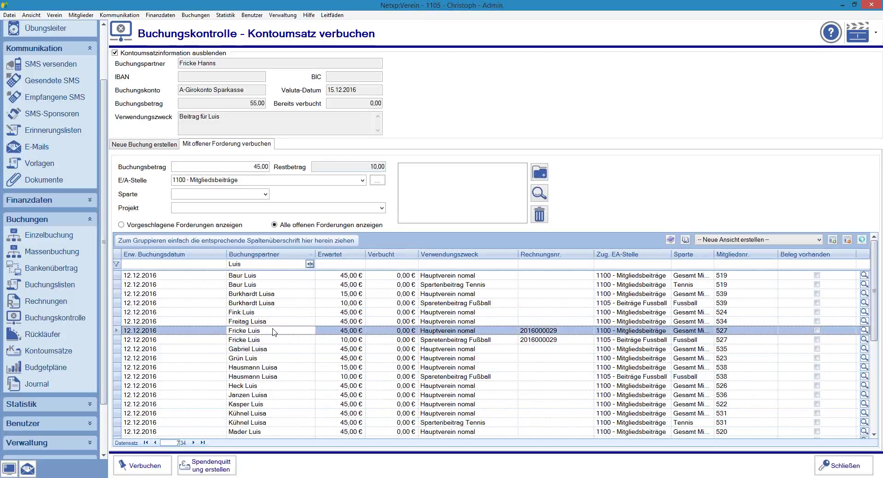
left_click(115, 340, "ctrl")
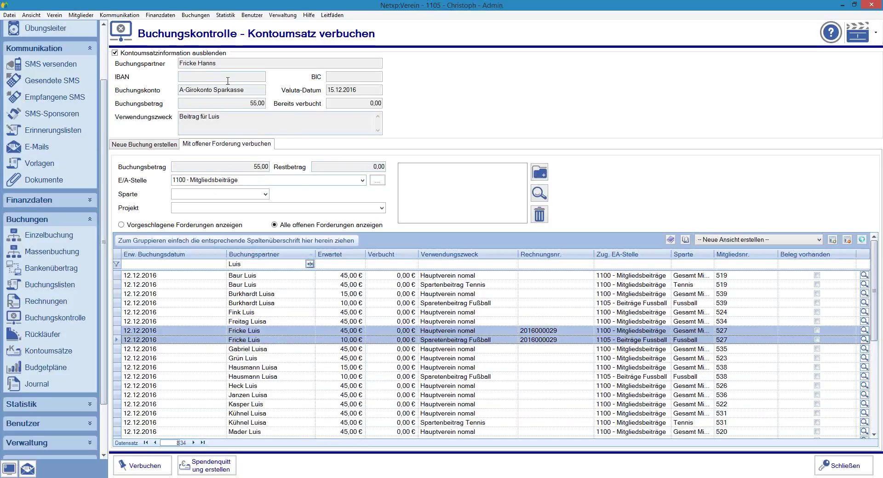
Step: Hide the transaction details, book the 55,00 € payment and confirm the success message
left_click(134, 53)
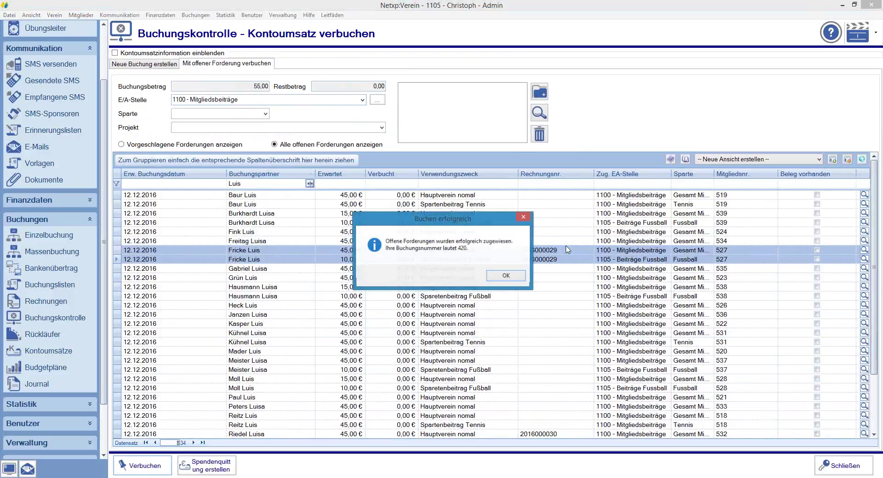
left_click(515, 279)
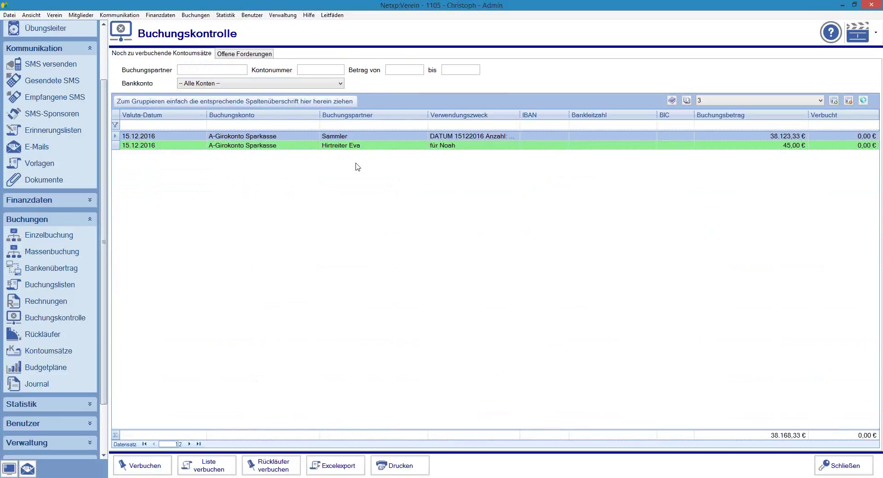
Step: Open the remaining 45,00 € 'für …' transfer to match against its 22 suggested open claims
double_click(215, 145)
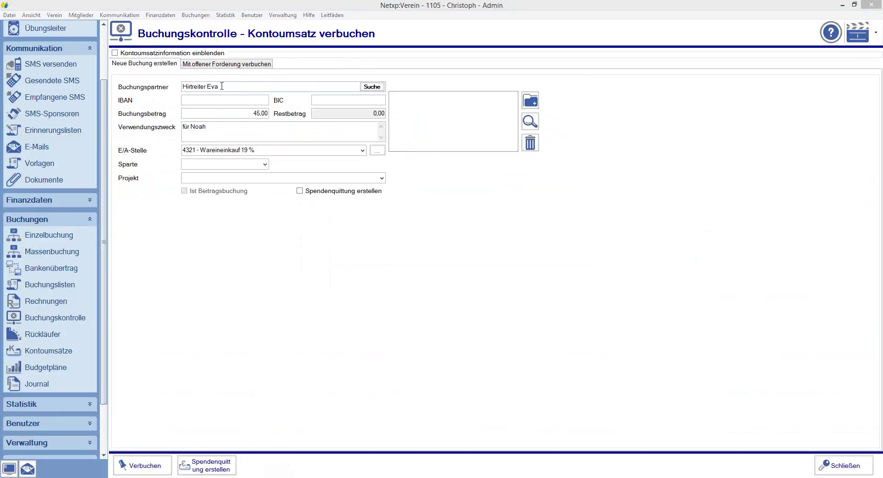
left_click(220, 87)
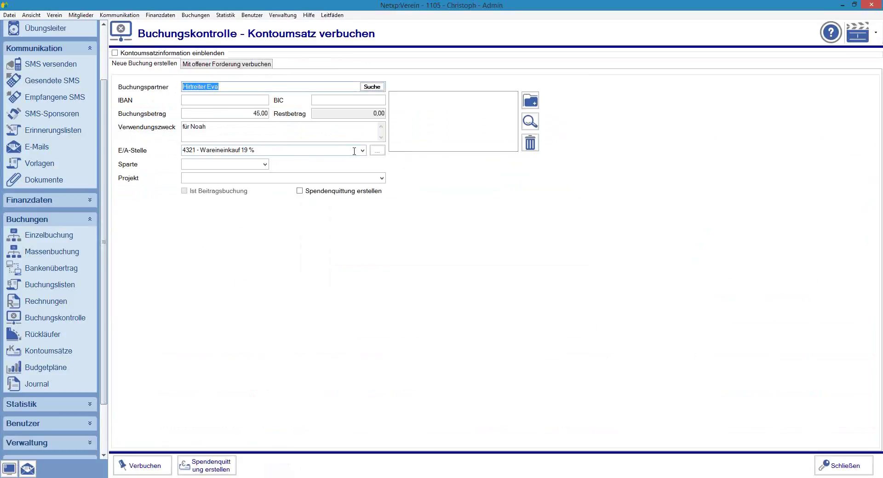
left_click(198, 65)
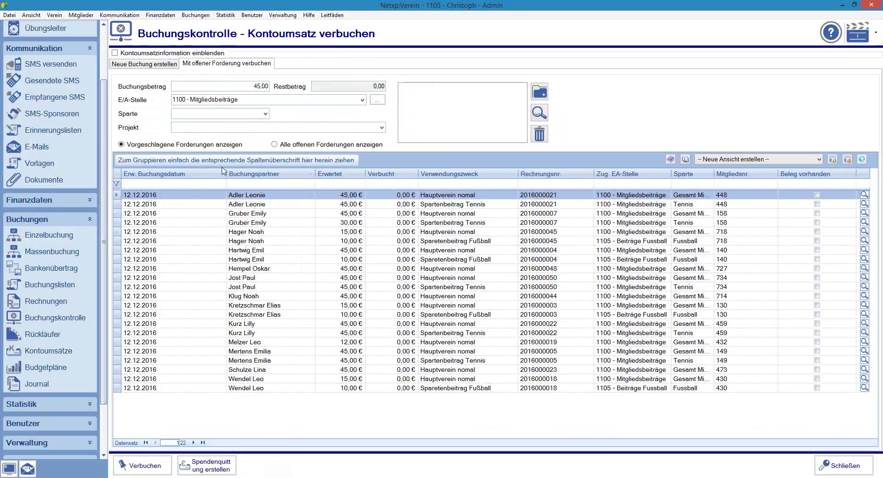
Step: Show all 1.281 open claims, try two partner-name filters and clear them, then redisplay transaction details
left_click(286, 145)
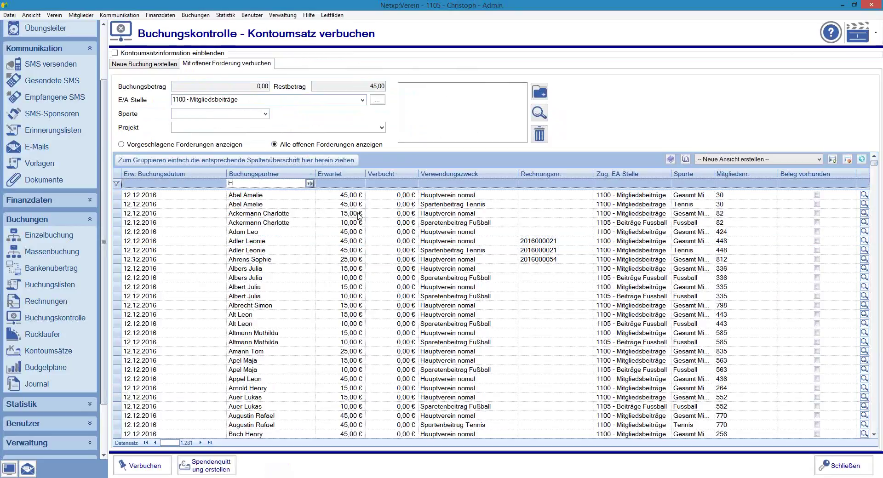
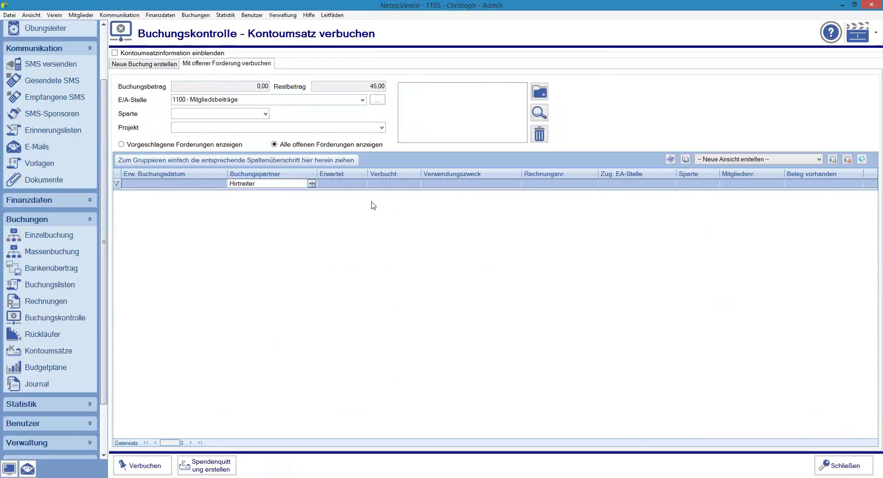
left_click(311, 184)
left_click(328, 193)
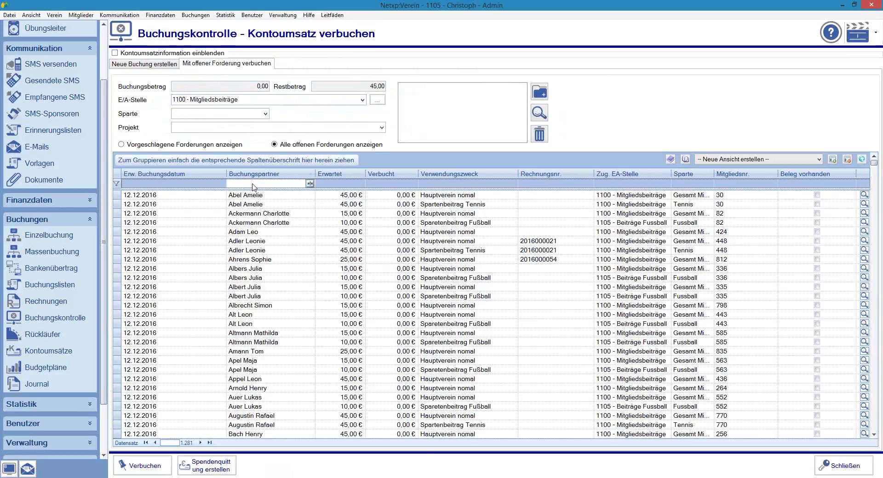
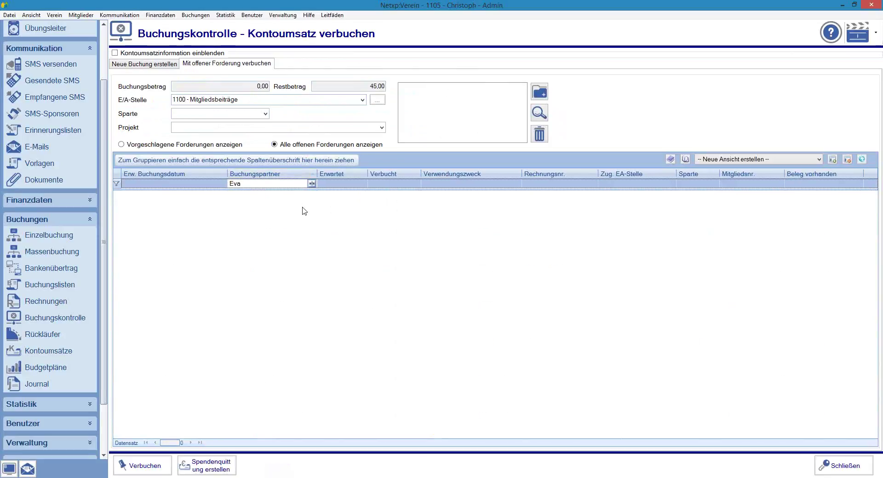
left_click(311, 183)
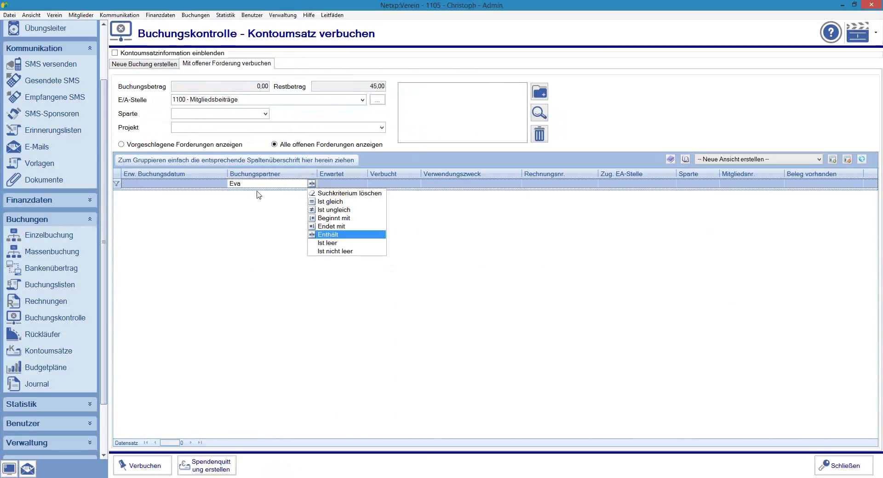
left_click(335, 193)
left_click(140, 54)
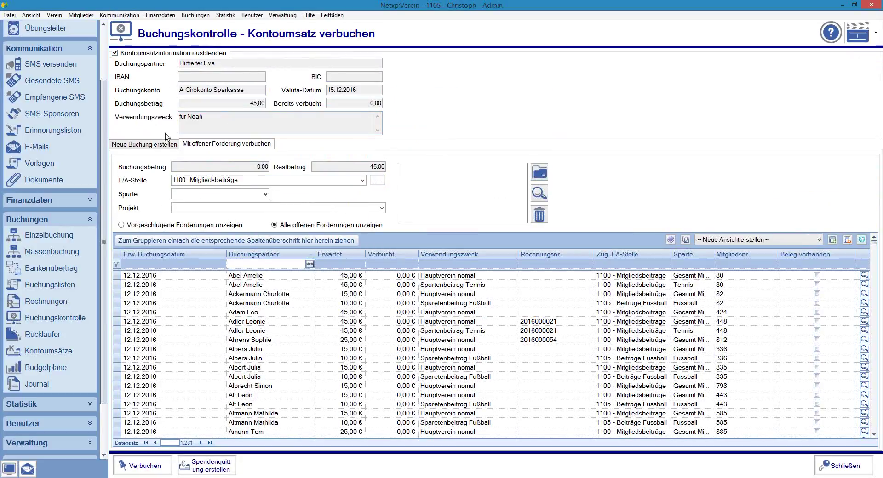
Step: Filter the open claims by the child's first name from the payment reference, leaving 17 claims
left_click(205, 121)
left_click(252, 266)
type("Noah")
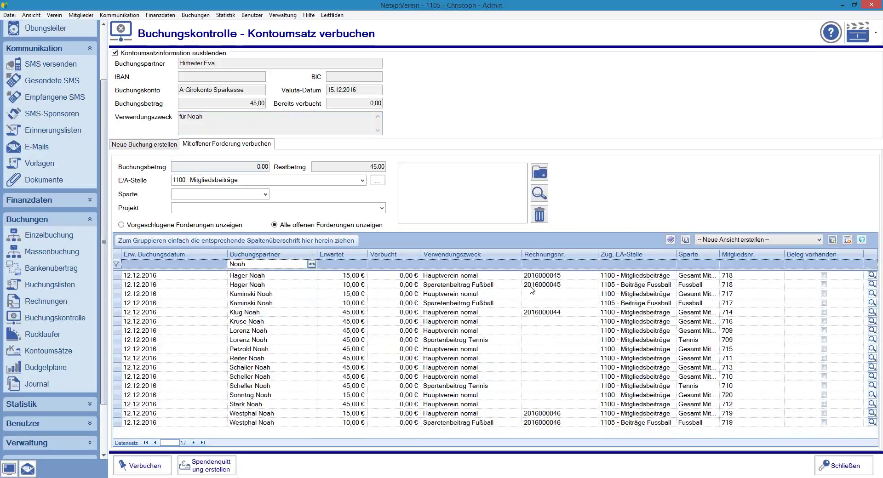
left_click(364, 167)
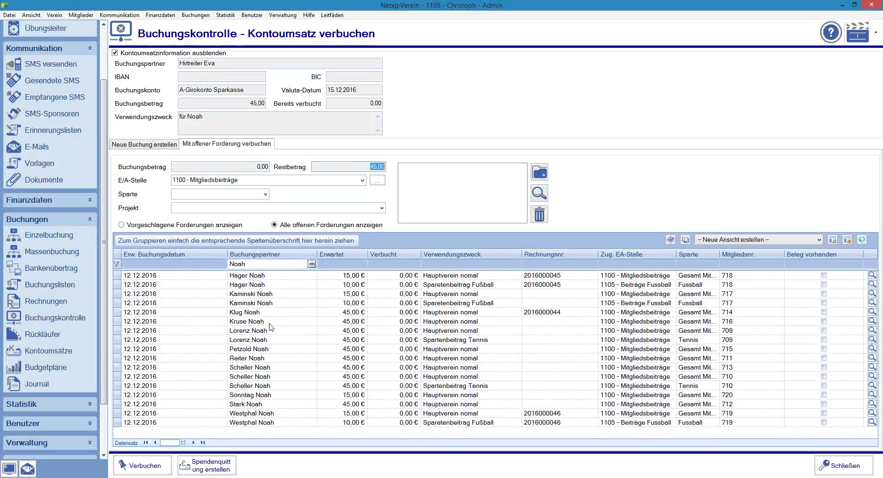
Step: Step through the 17 filtered claims, starting from the 45,00 € Hauptverein claim with an invoice number
left_click(226, 64)
left_click(225, 65)
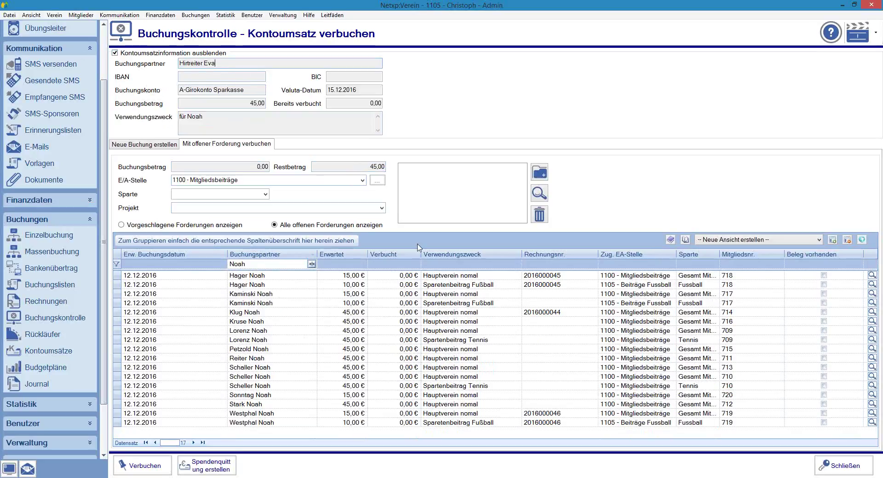
left_click(562, 316)
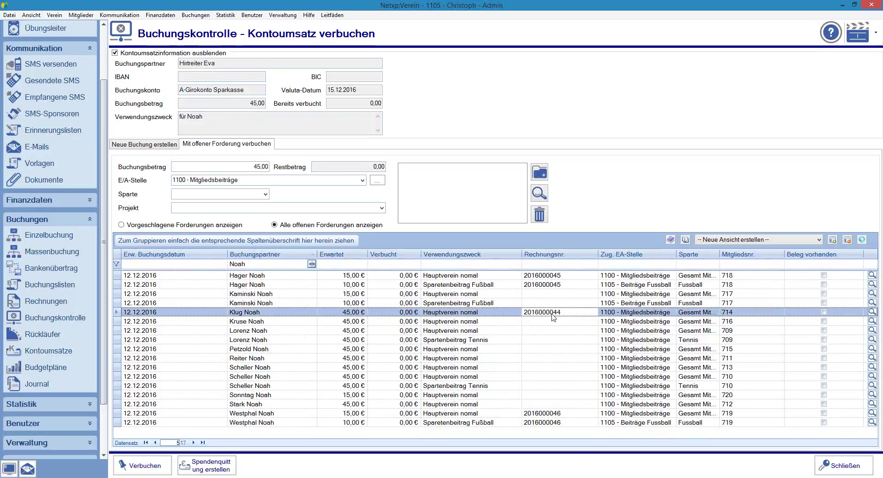
left_click(543, 303)
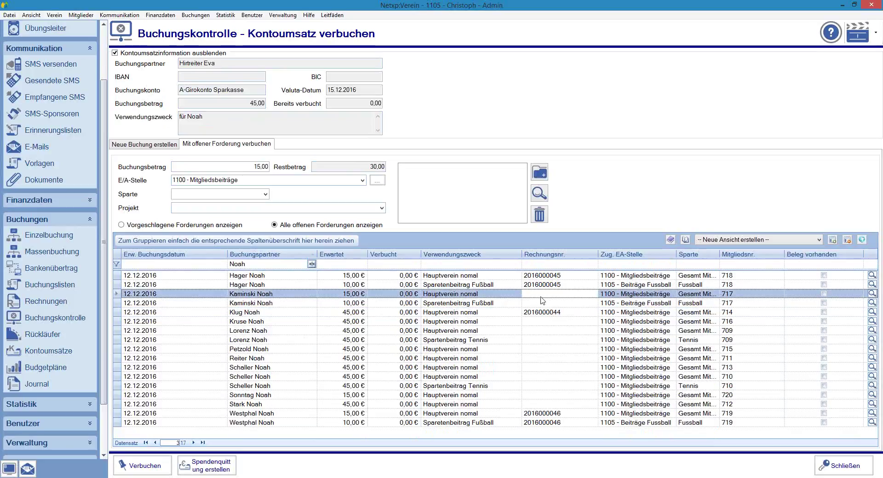
left_click(538, 330)
left_click(541, 340)
left_click(544, 349)
left_click(544, 358)
left_click(544, 367)
left_click(542, 376)
left_click(542, 385)
left_click(538, 395)
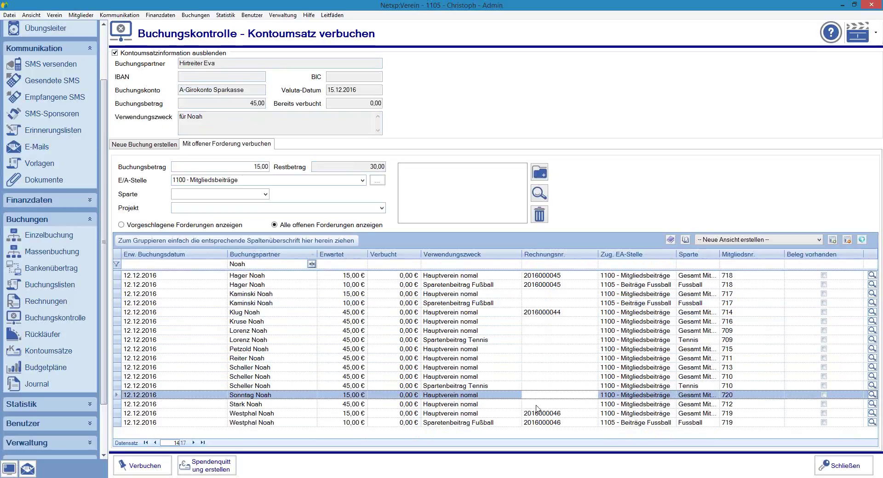
left_click(534, 404)
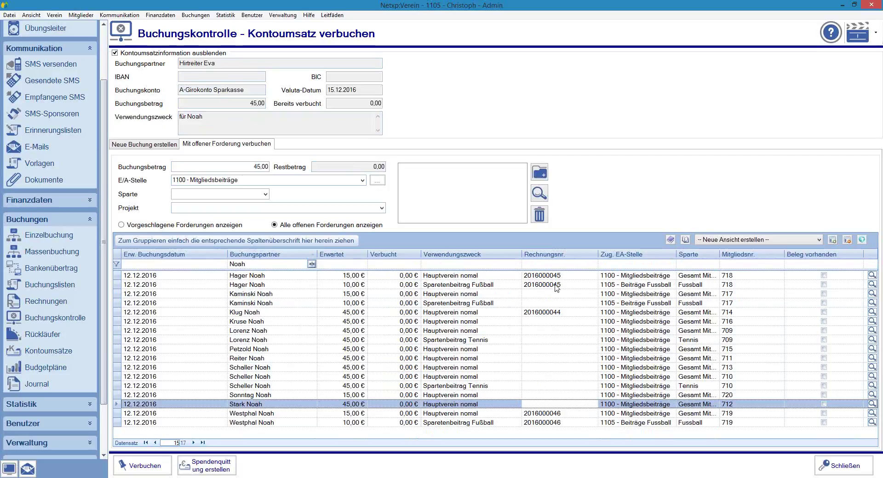
Step: Compare the 15,00 € Hauptverein and 10,00 € Fußball claims, then settle on the 45,00 € invoiced claim
left_click(336, 314)
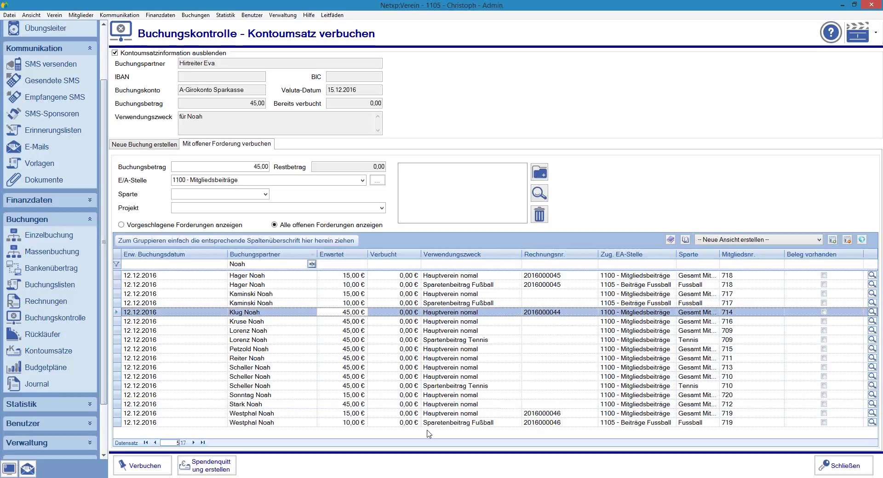
left_click(351, 415)
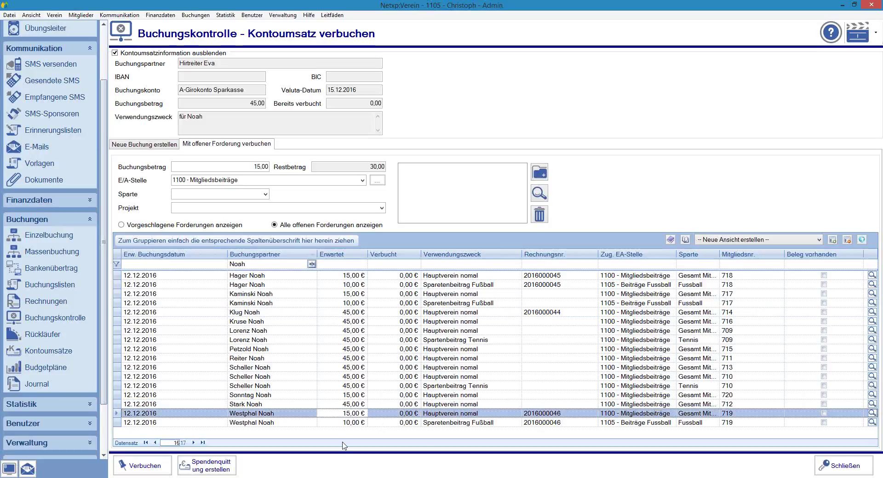
left_click(337, 424)
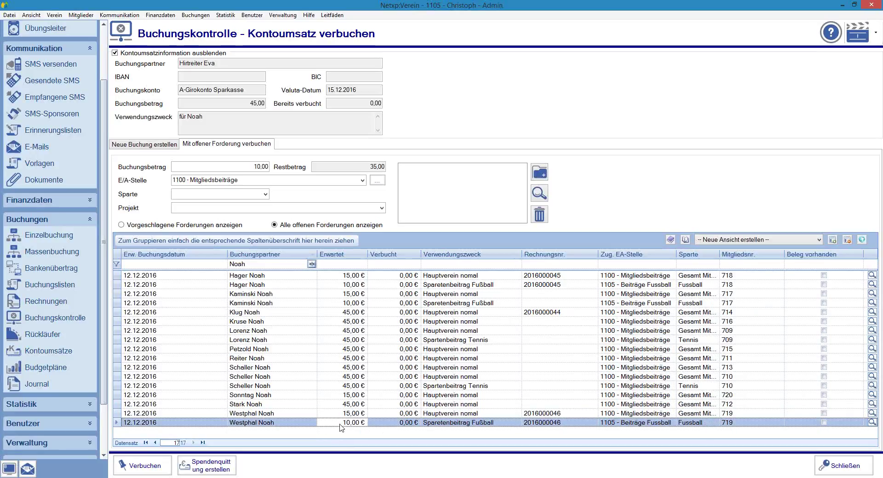
left_click(358, 313)
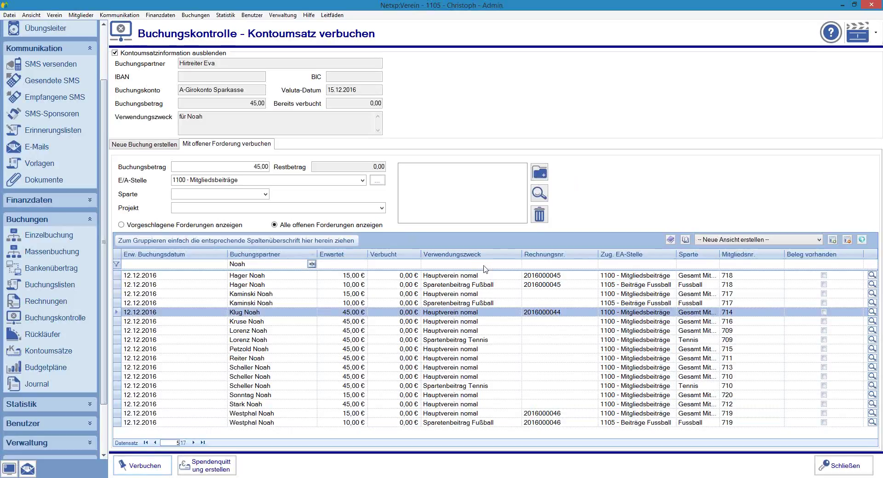
Step: Book the 45,00 € payment against the chosen claim and filter the member list by the claimant's surname
left_click(505, 278)
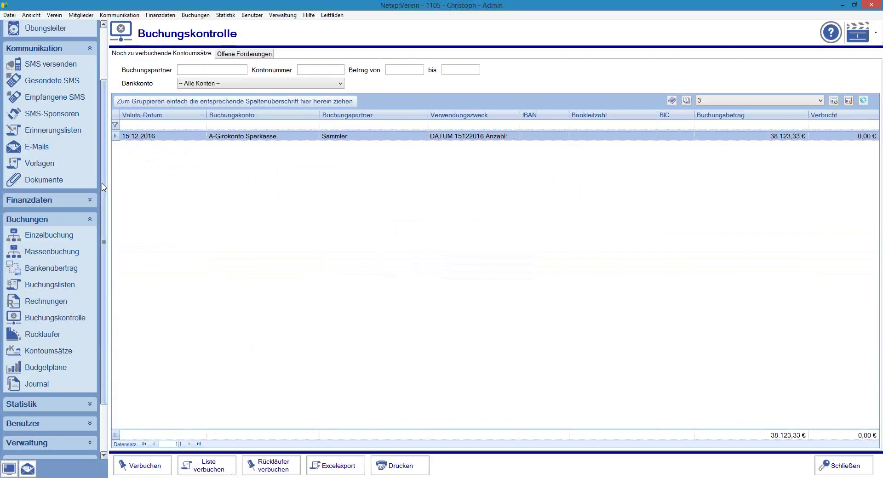
left_click_drag(103, 188, 114, 10)
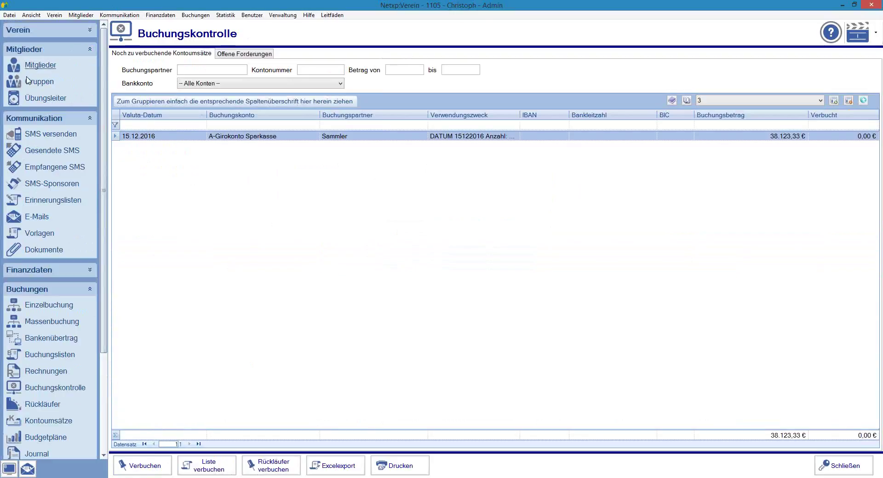
type("klug")
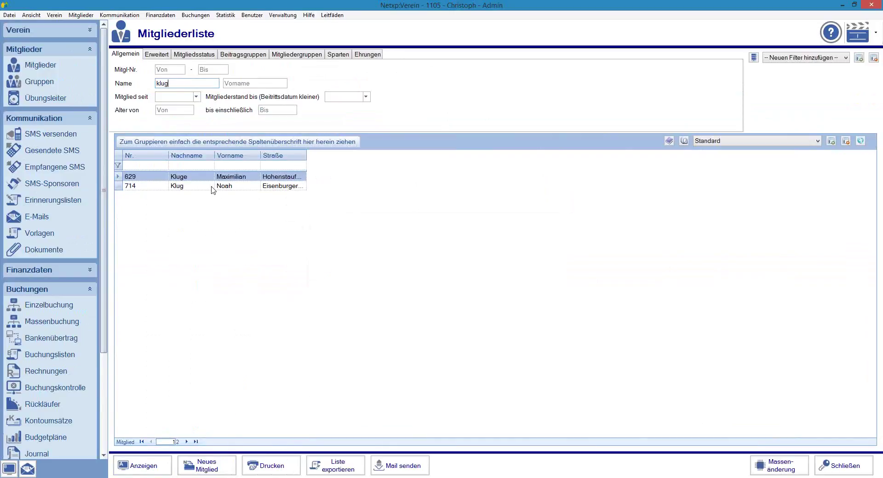
Step: In the member's Kontodaten, replace the Kontoinhaber with a different account holder's name and save
double_click(188, 188)
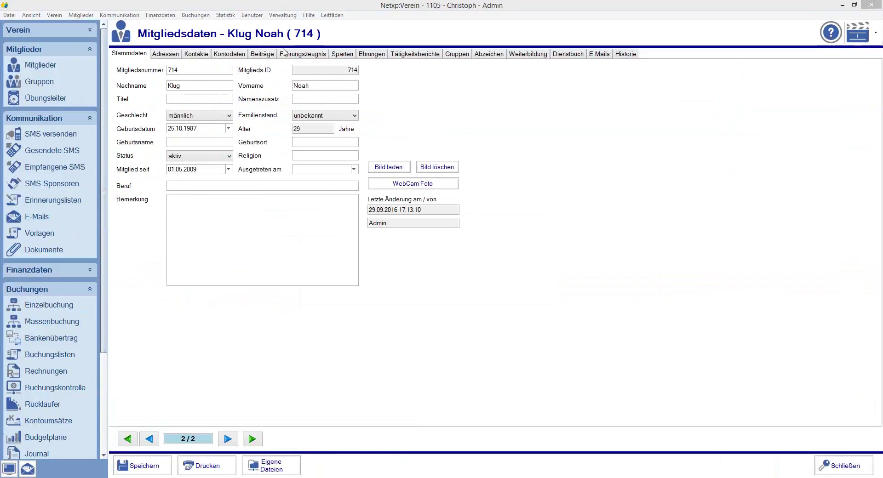
left_click(236, 55)
double_click(231, 77)
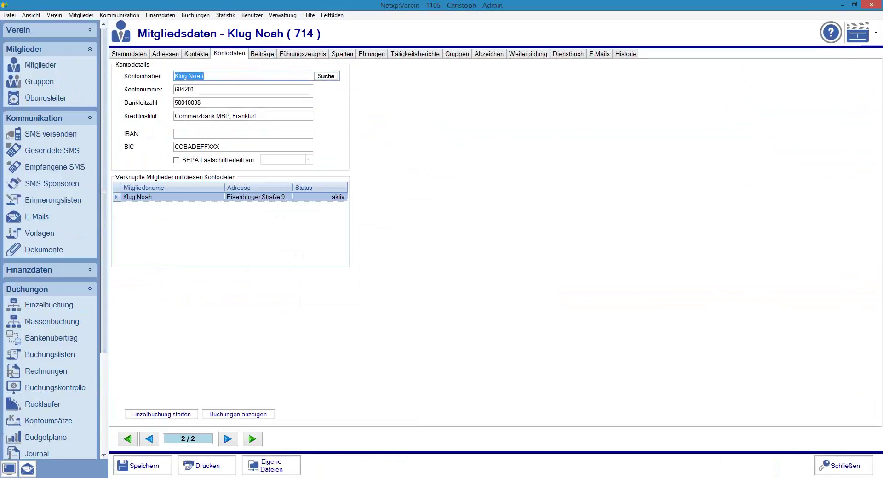
left_click(152, 466)
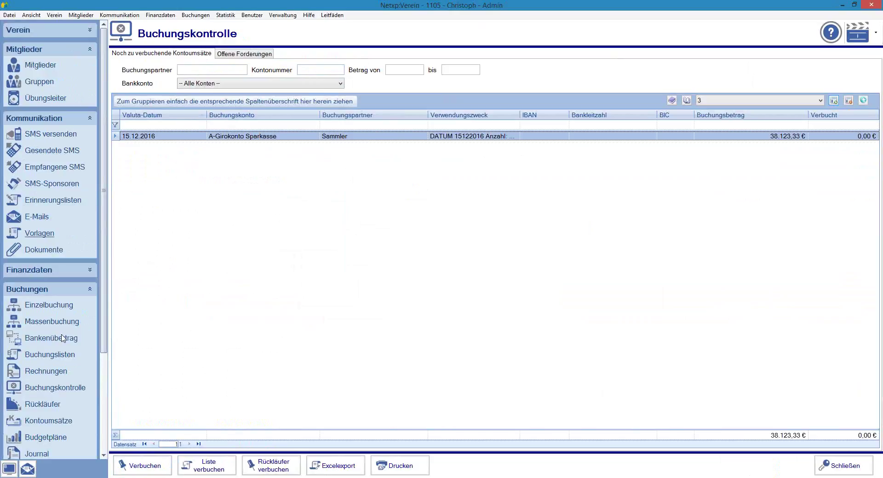
Step: Review the open Überweisung receivables of Mitgliedsbeitrag 2016, such as the 45,00 € and 90,00 € entries
left_click(42, 356)
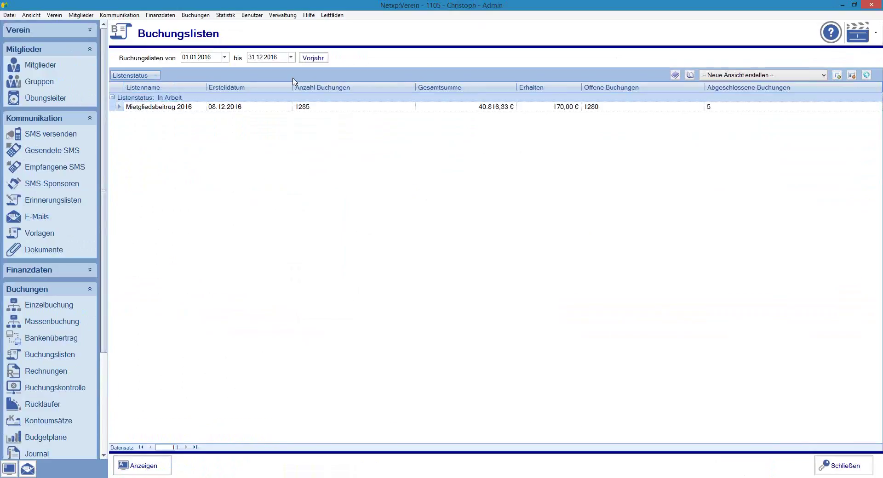
double_click(151, 109)
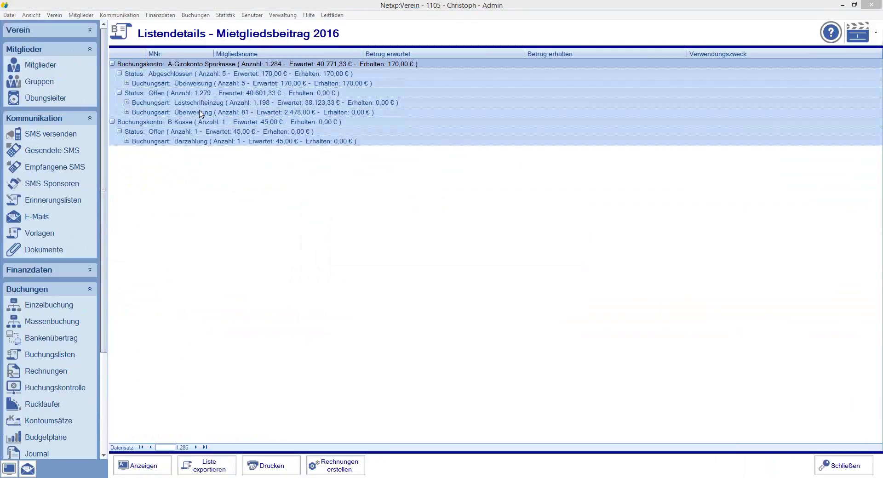
left_click(128, 112)
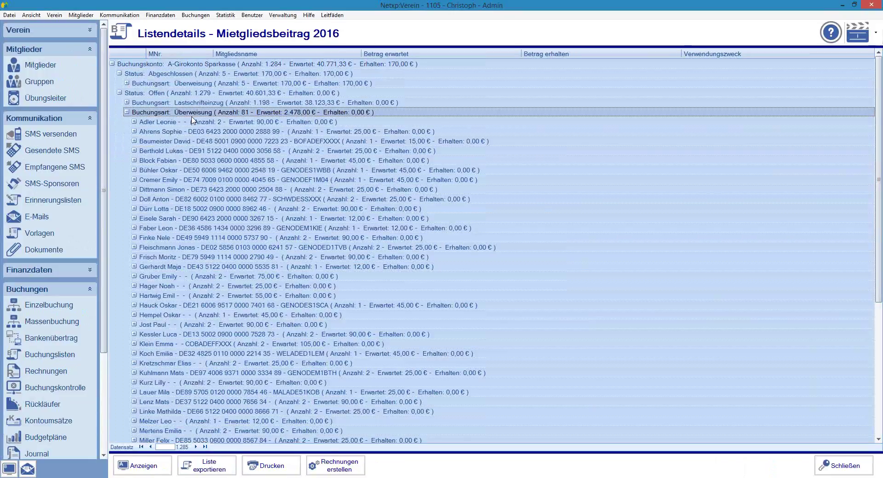
left_click(152, 162)
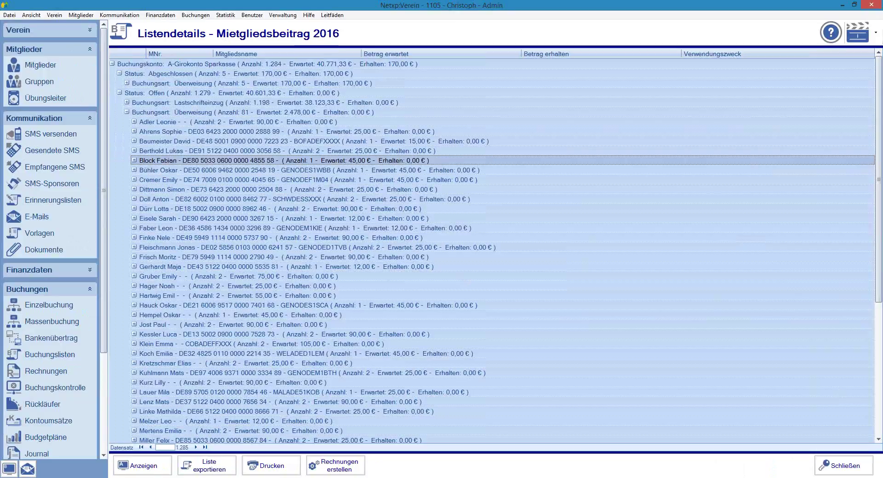
left_click(159, 336)
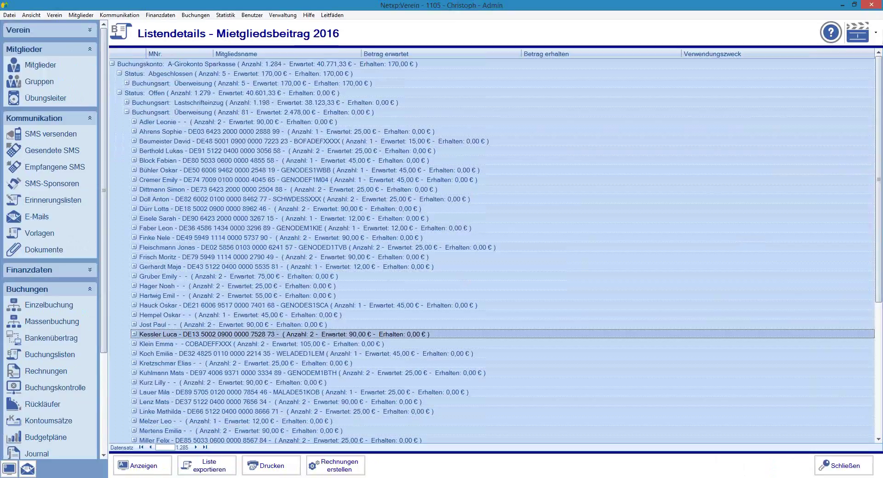
Step: List the 2016 bank transactions of A-Girokonto Sparkasse under Kontoumsätze
left_click(106, 385)
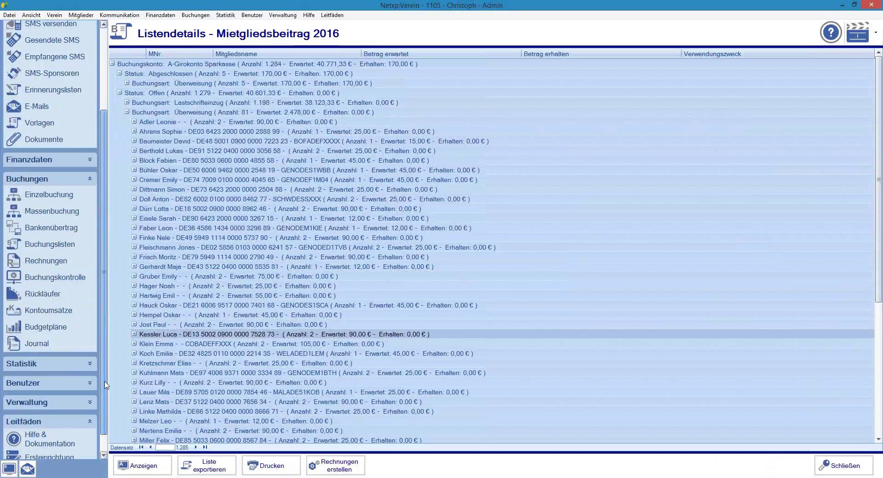
scroll(51, 294, "down", 1)
left_click(49, 292)
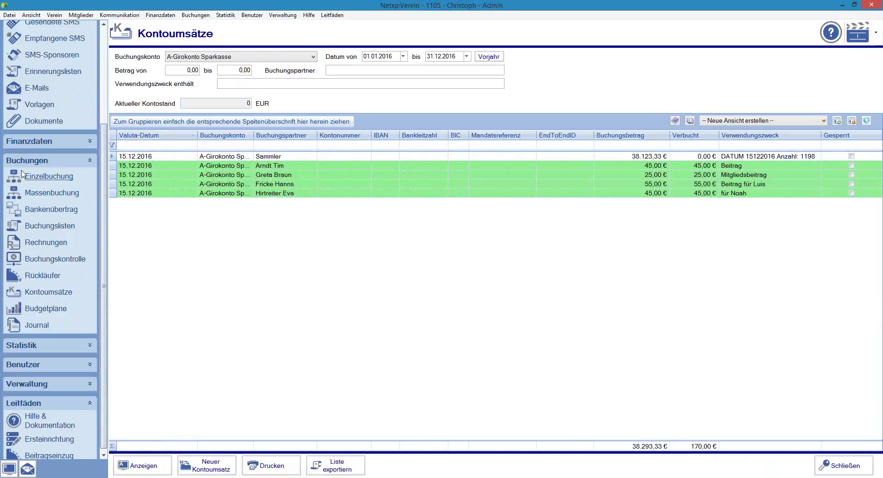
Step: Add a 15.12.2016 bank transaction of 40,00 € from the member, purpose Beitrag
left_click(217, 468)
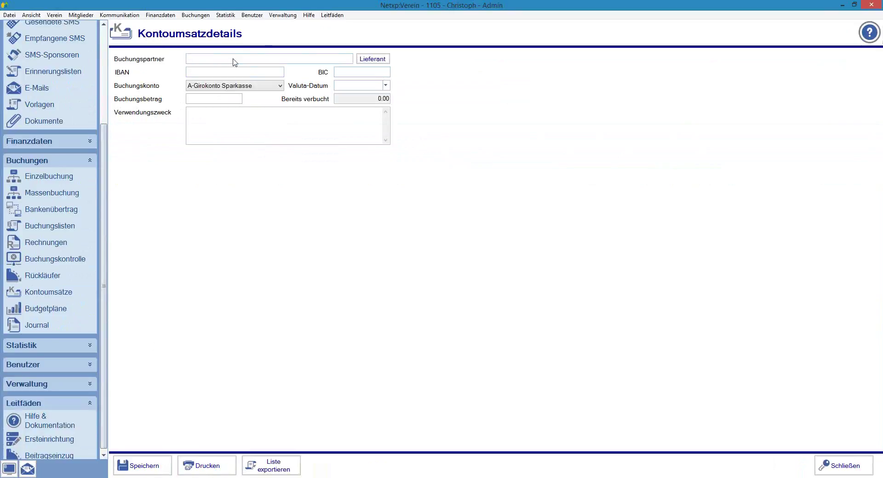
left_click(383, 85)
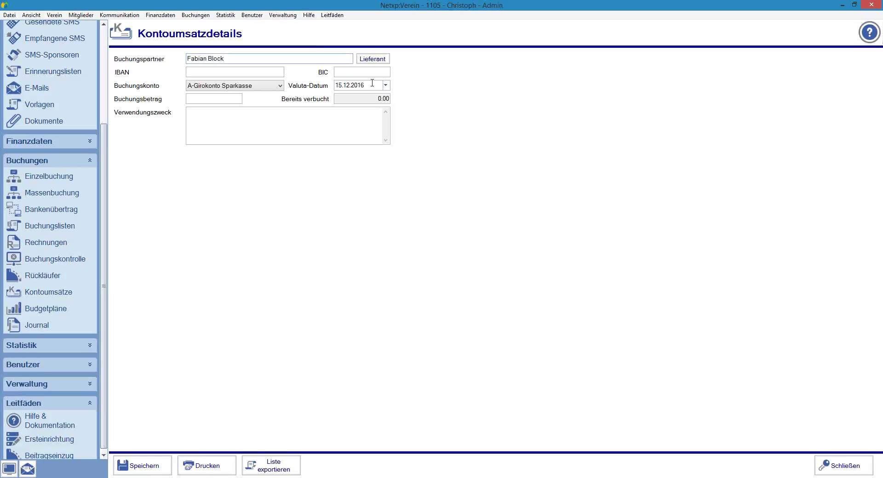
left_click(224, 100)
left_click(232, 119)
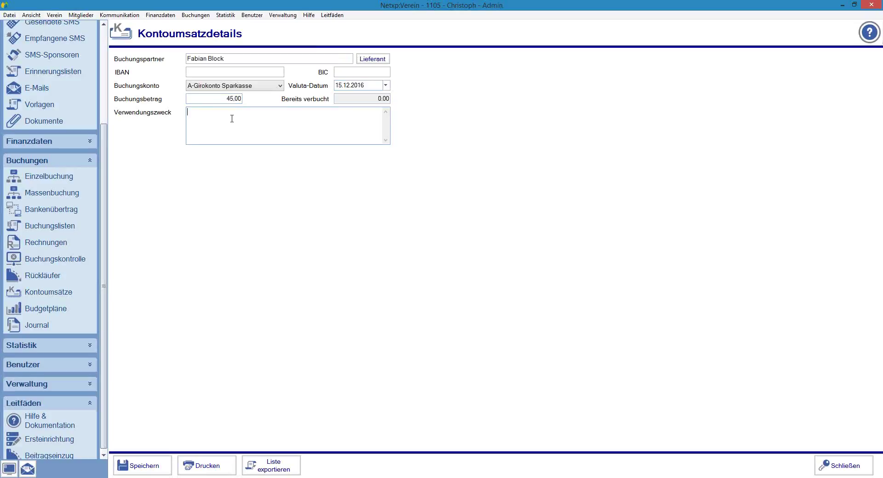
double_click(235, 98)
type("40")
left_click(272, 127)
type("Beitrag")
left_click(138, 466)
Step: Add a second Beitrag transaction of 100,00 € from another member, then view booking control
left_click(208, 465)
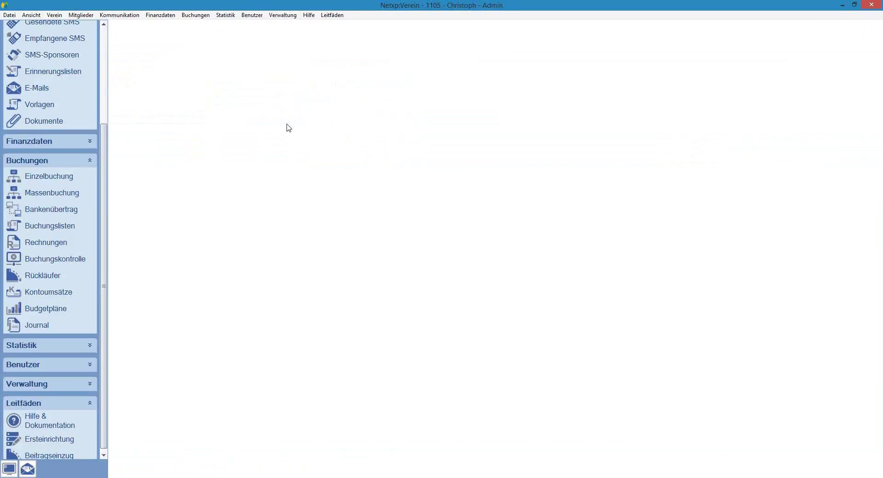
left_click(204, 57)
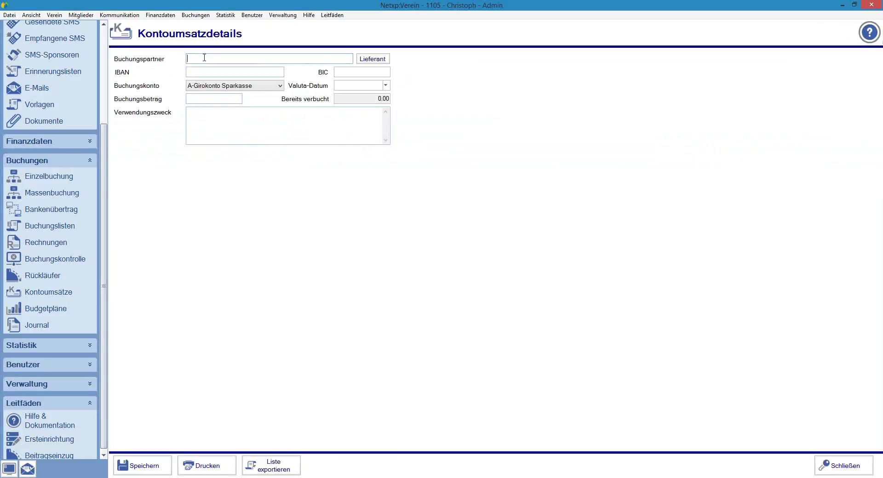
type("Kessle")
key("Tab")
key("Tab")
key("Tab")
key("Tab")
left_click(214, 98)
type("100")
key("Tab")
left_click(188, 112)
type("Beitrag")
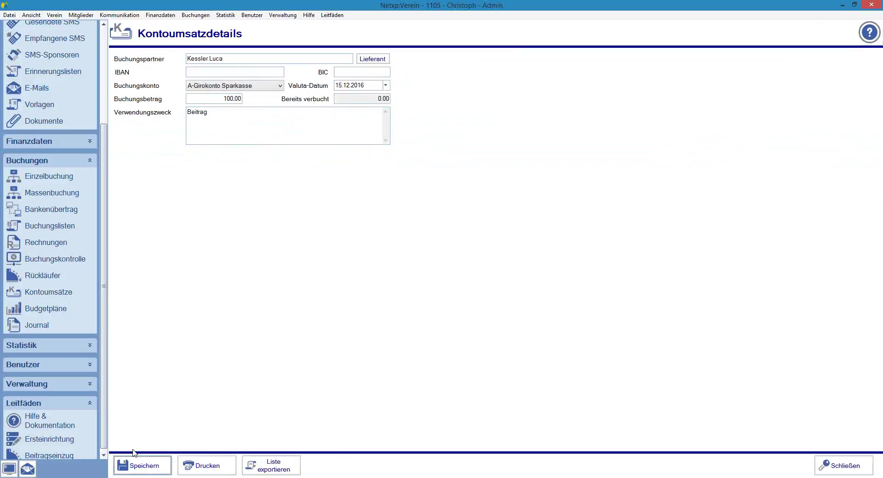
left_click(135, 460)
left_click(31, 259)
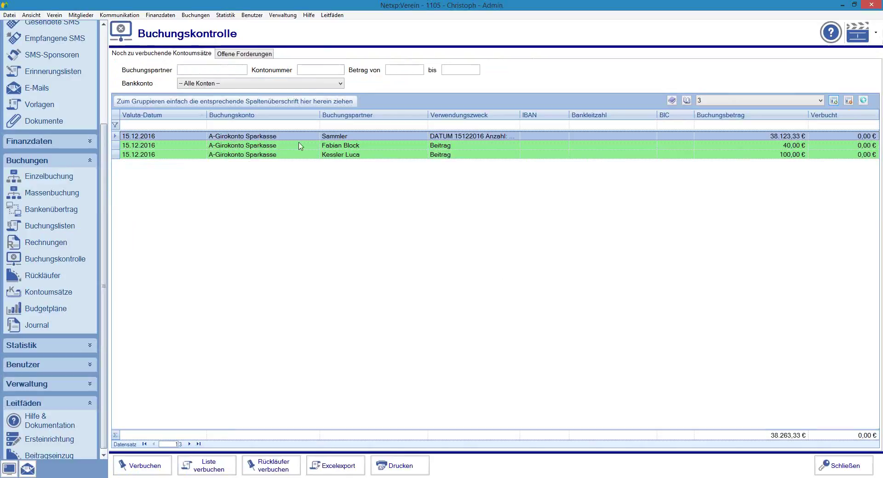
Step: Book the 40,00 € transaction against the member's open 45,00 € Hauptverein receivable
left_click(774, 146)
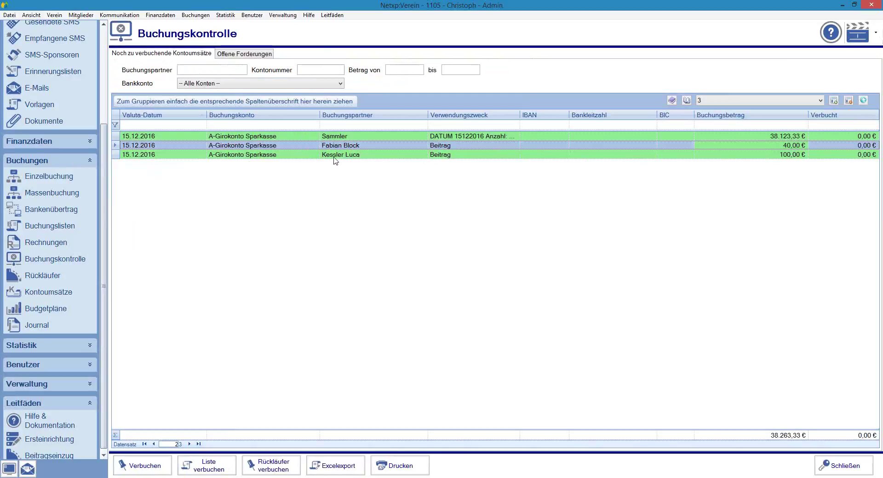
double_click(313, 145)
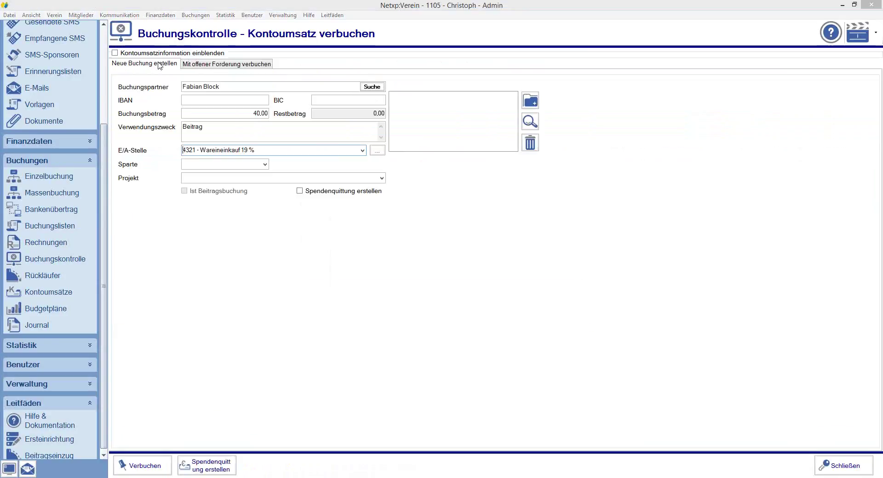
left_click(190, 65)
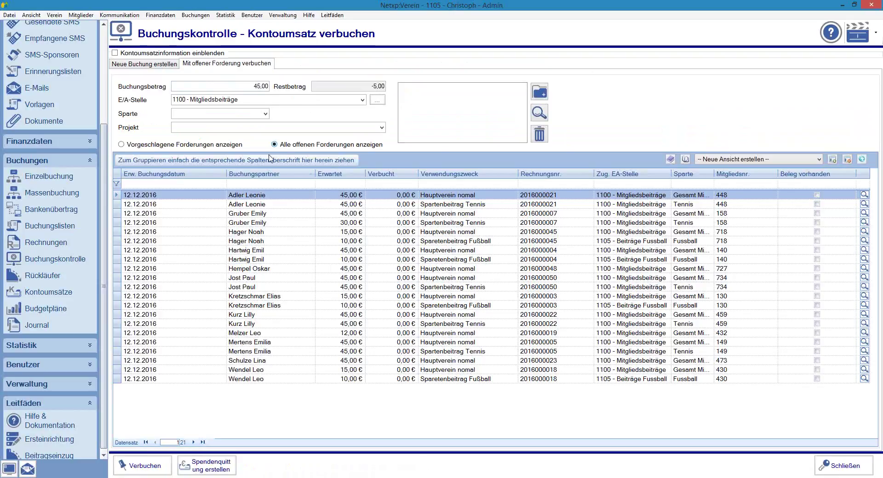
left_click(248, 184)
type("block")
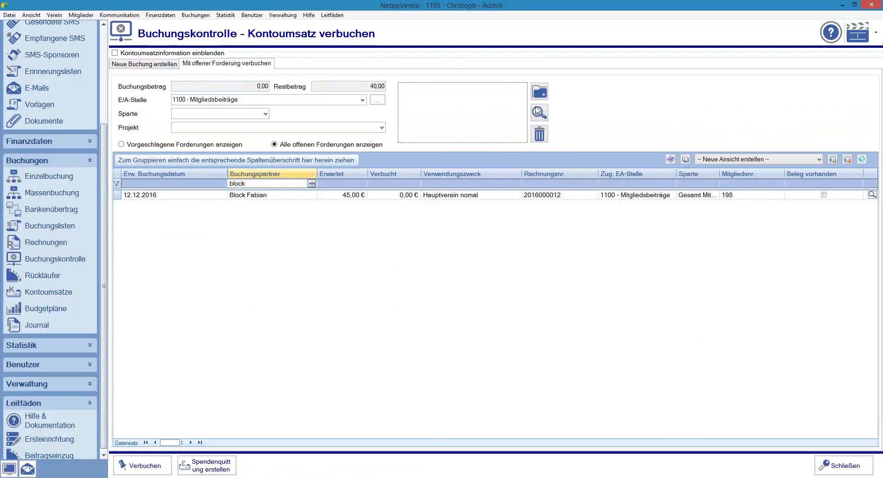
left_click(339, 195)
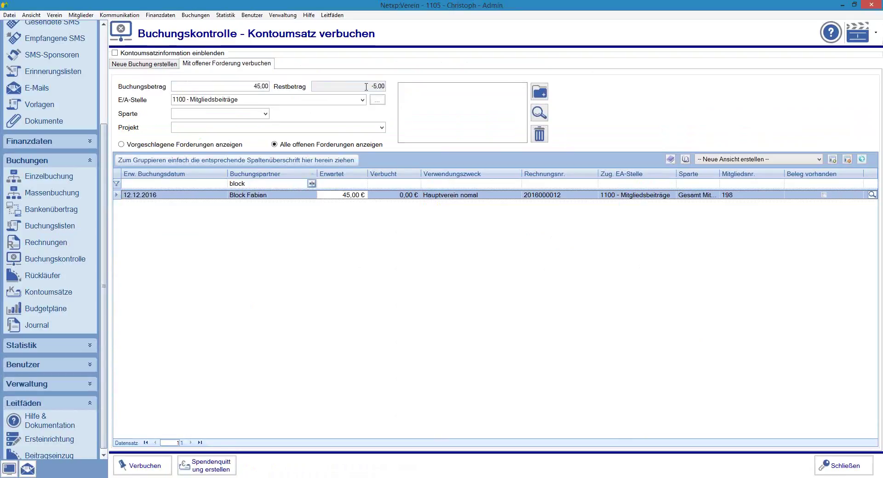
left_click(250, 85)
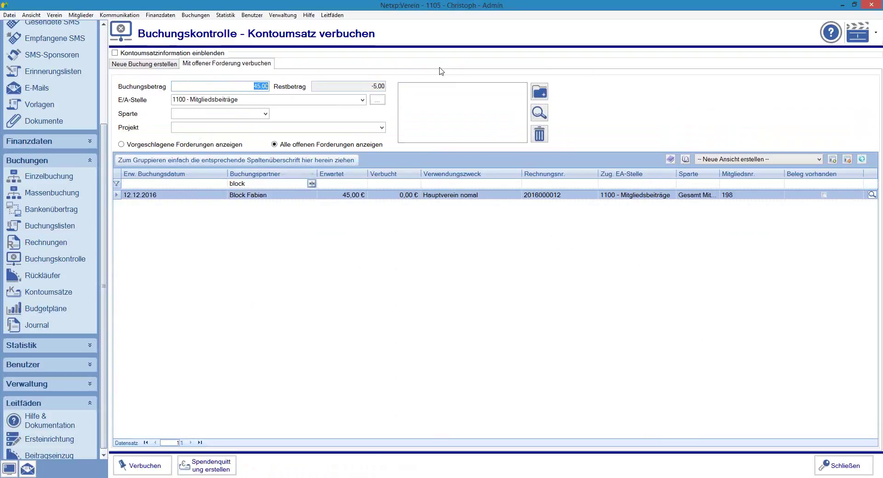
left_click(169, 53)
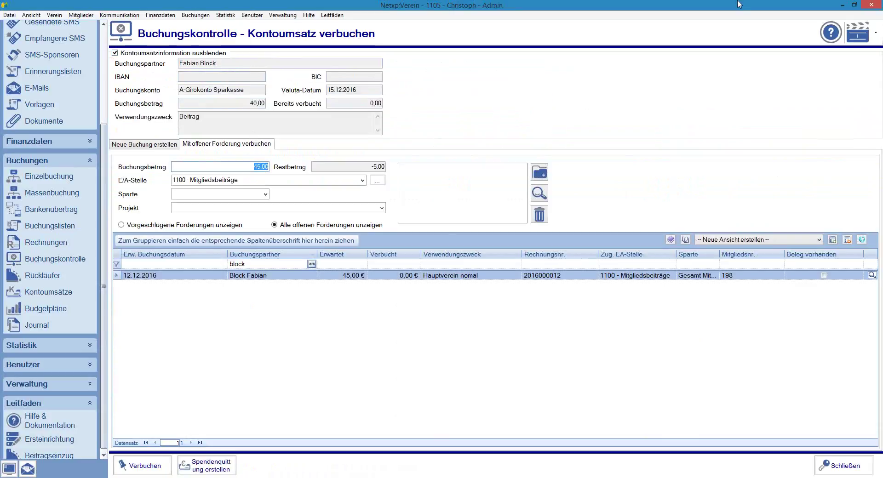
type("40")
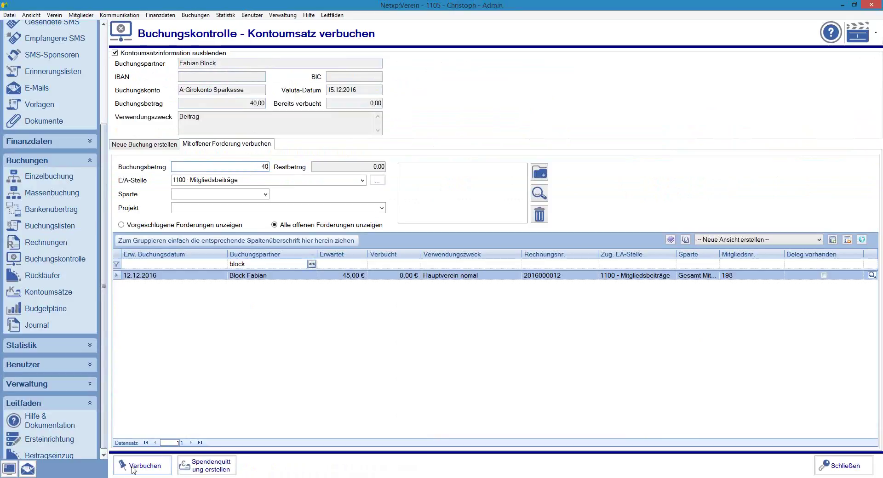
left_click(132, 467)
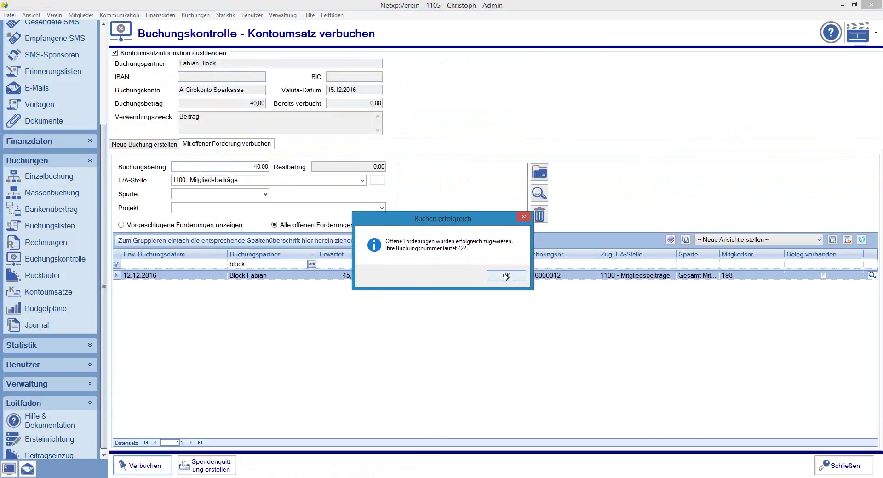
left_click(506, 276)
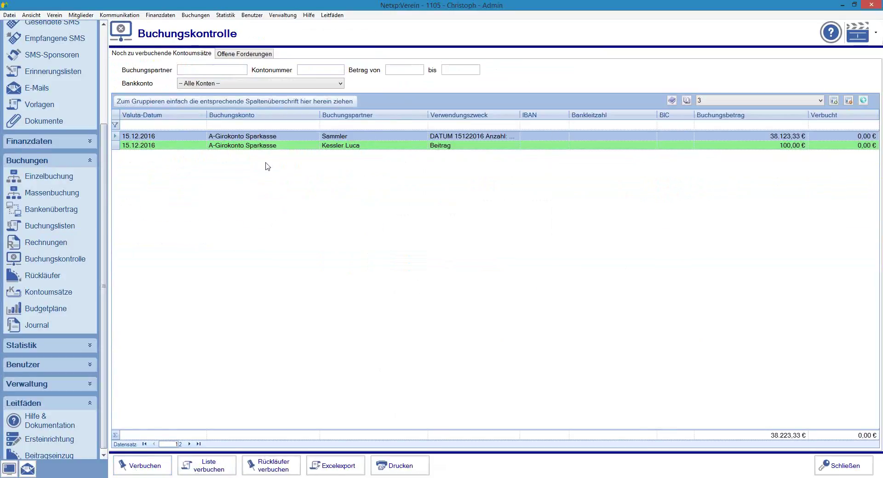
Step: Expand Mietgliedsbeitrag 2016 > A-Girokonto Sparkasse > Überweisung and select the 45,00 € Teilbuchung
left_click(250, 53)
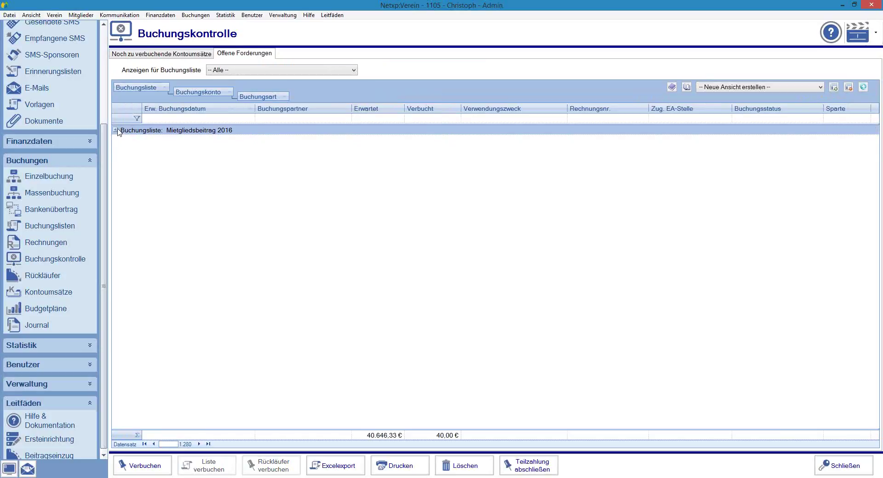
left_click(116, 130)
left_click(122, 139)
left_click(130, 159)
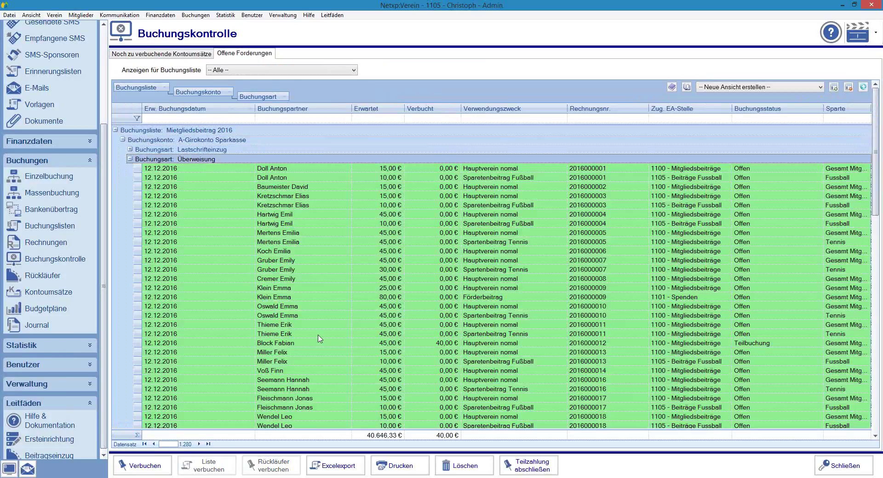
left_click(362, 344)
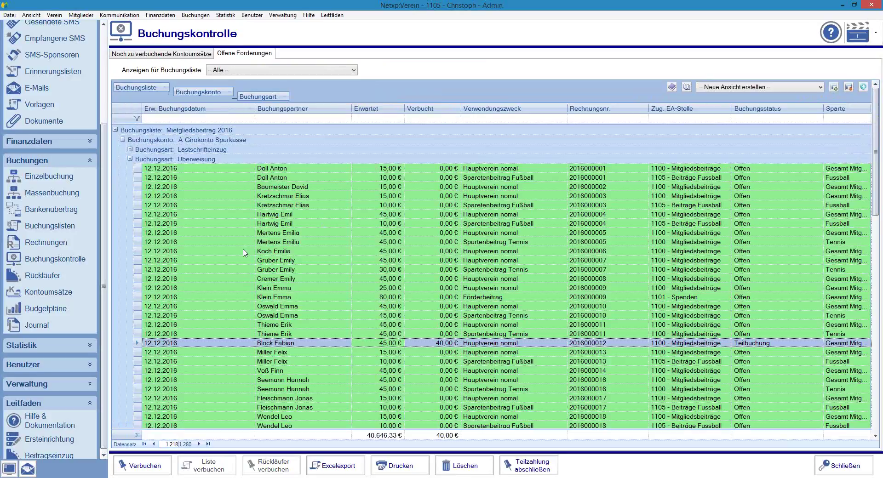
scroll(243, 252, "down", 2)
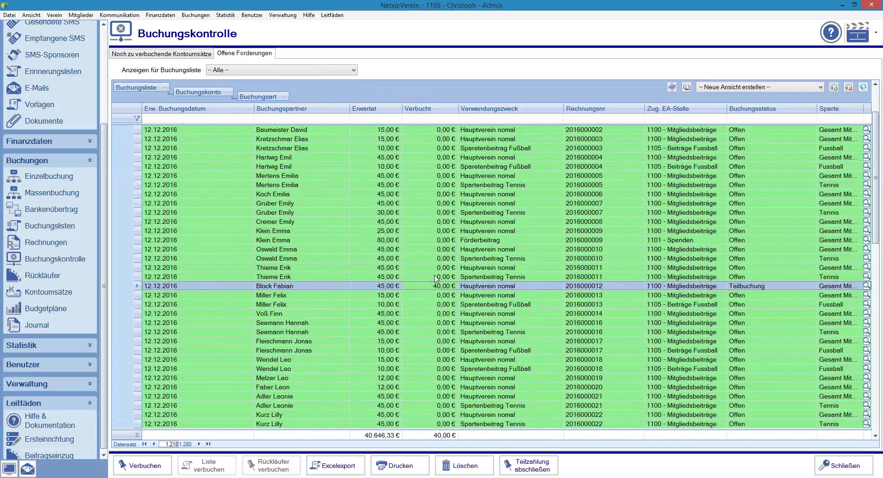
left_click(30, 242)
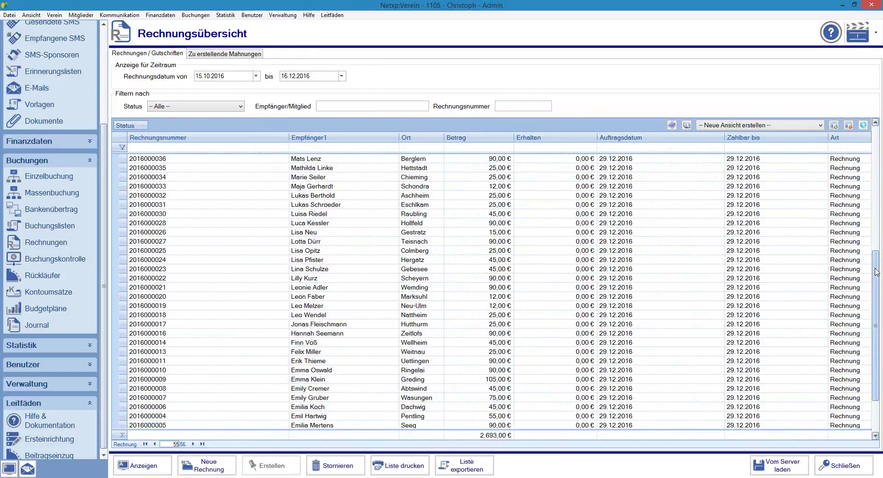
scroll(865, 179, "up", 9)
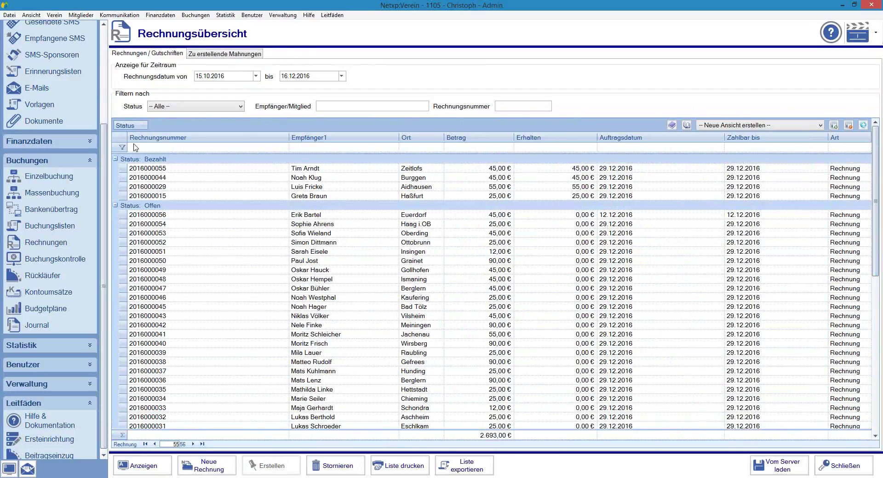
left_click(115, 159)
left_click(116, 169)
left_click(156, 181)
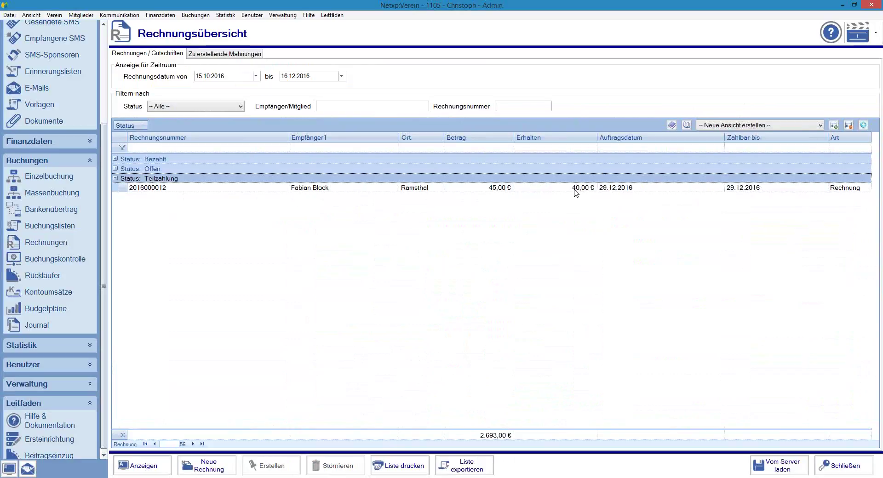
left_click(82, 260)
left_click(232, 54)
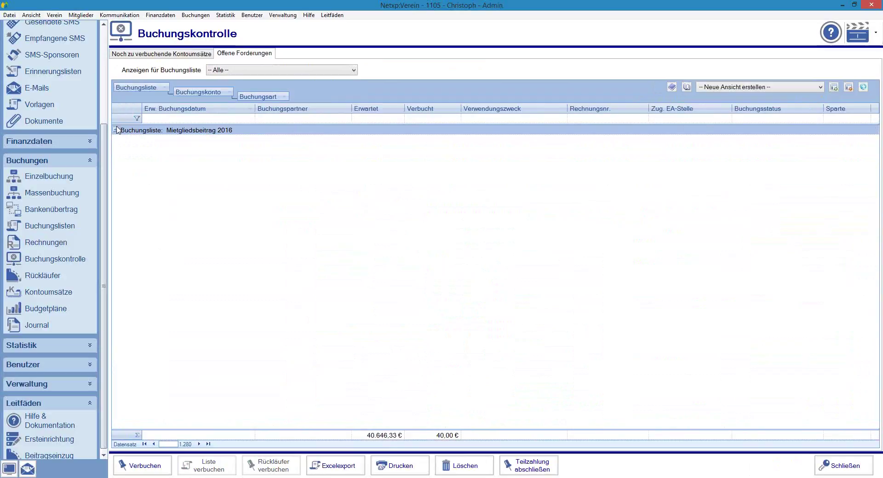
Step: Close the 45,00 € Teilbuchung with Teilzahlung abschließen, then show the invoice overview
left_click(116, 130)
left_click(122, 140)
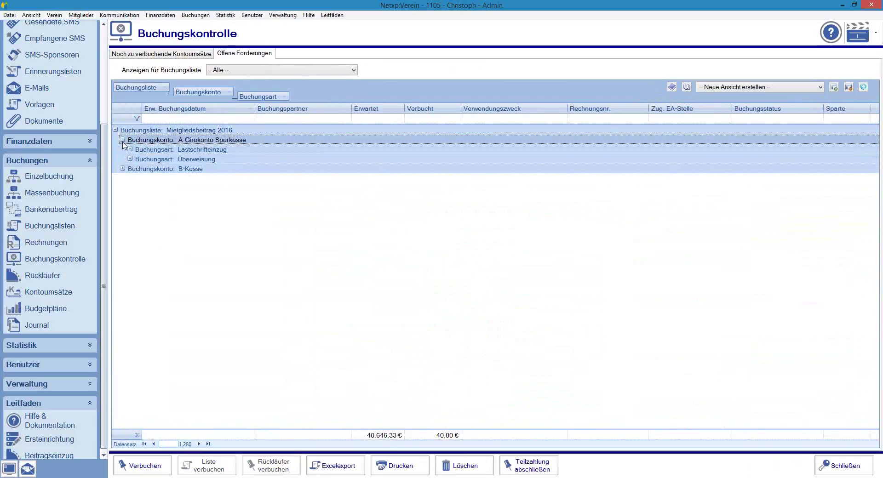
left_click(130, 159)
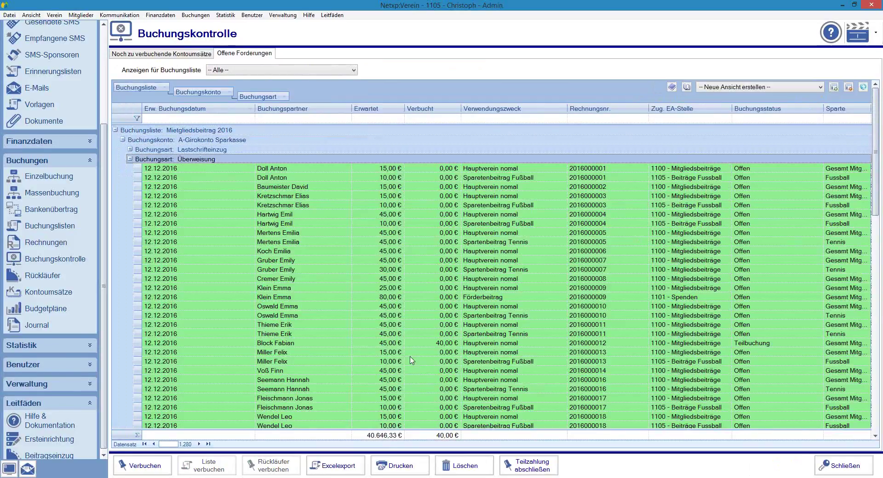
left_click(402, 346)
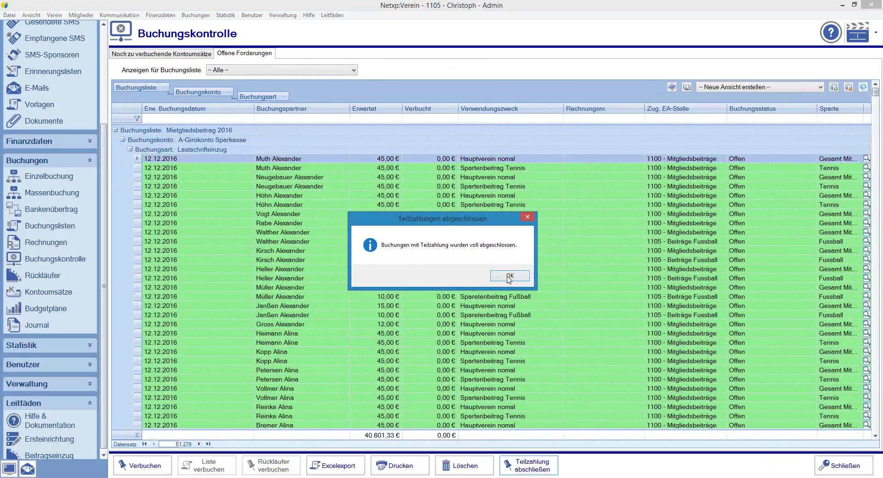
left_click(510, 276)
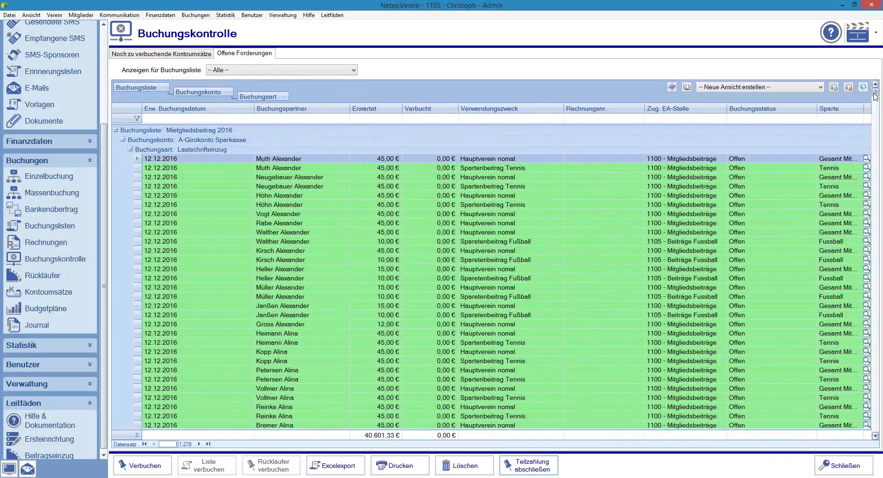
left_click(46, 243)
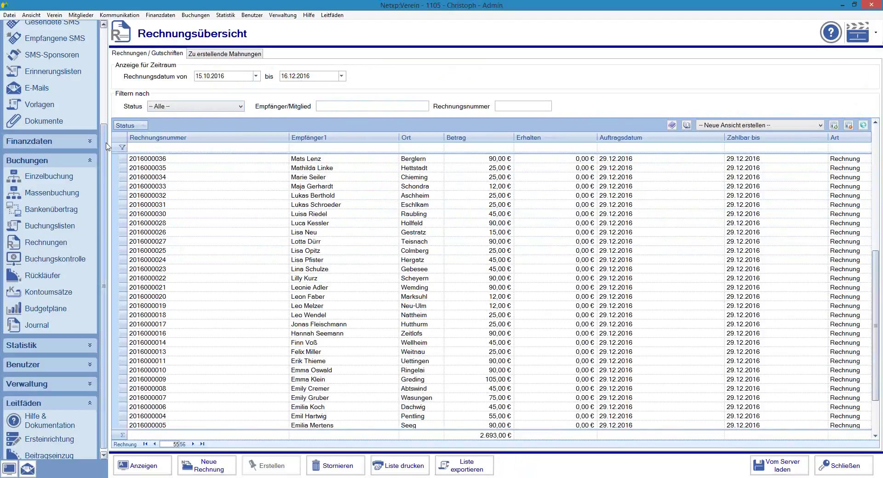
left_click_drag(876, 275, 875, 147)
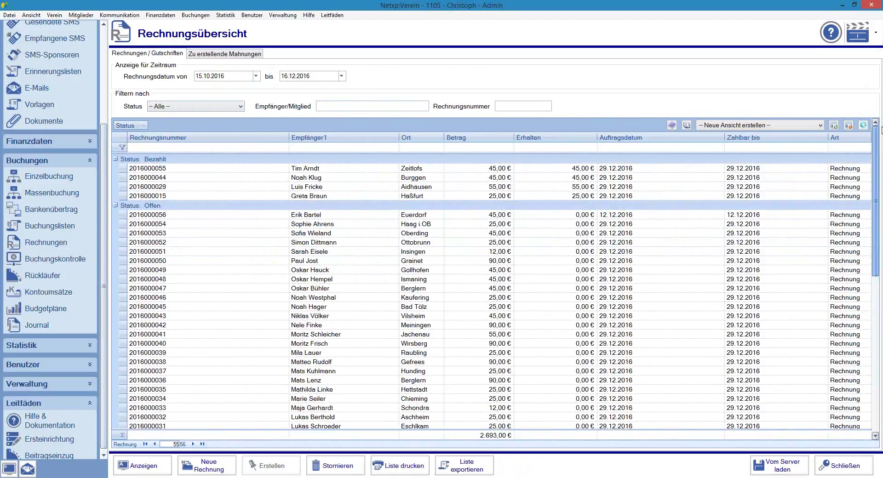
left_click(115, 159)
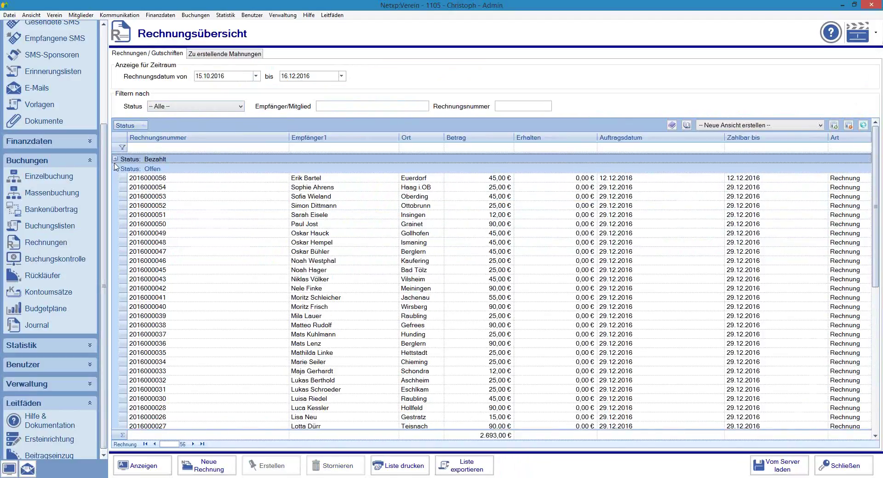
left_click(116, 168)
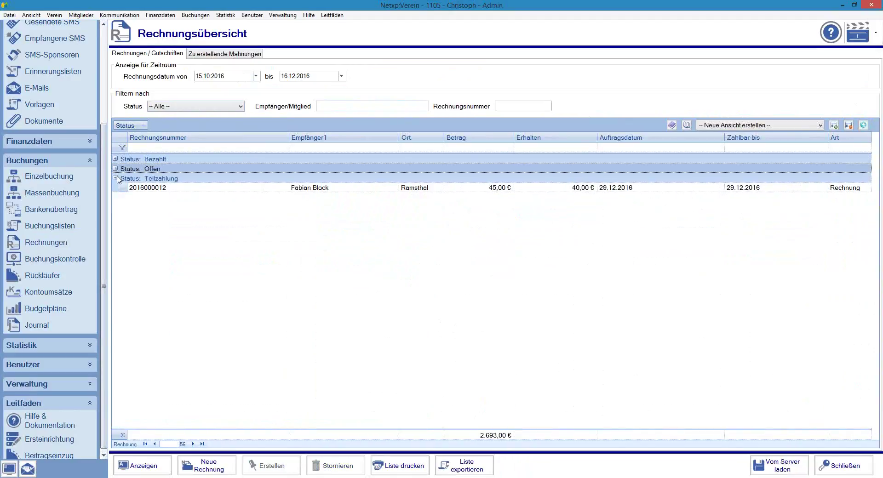
left_click(430, 190)
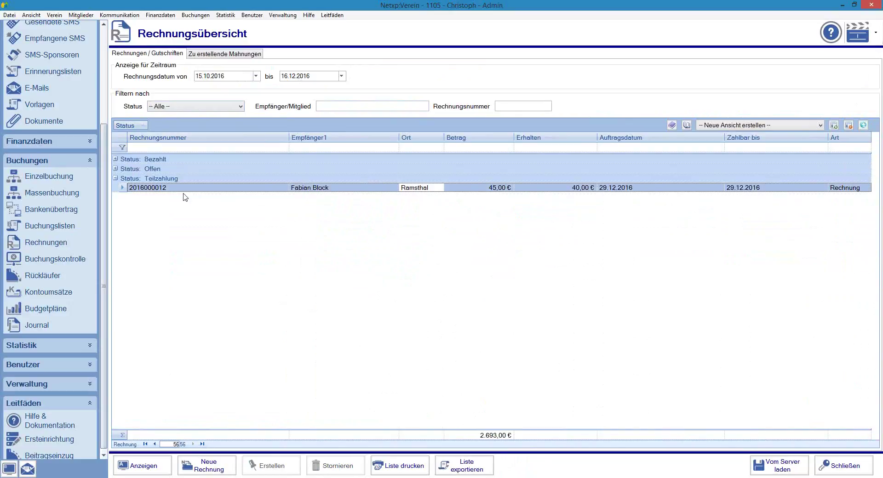
left_click(36, 260)
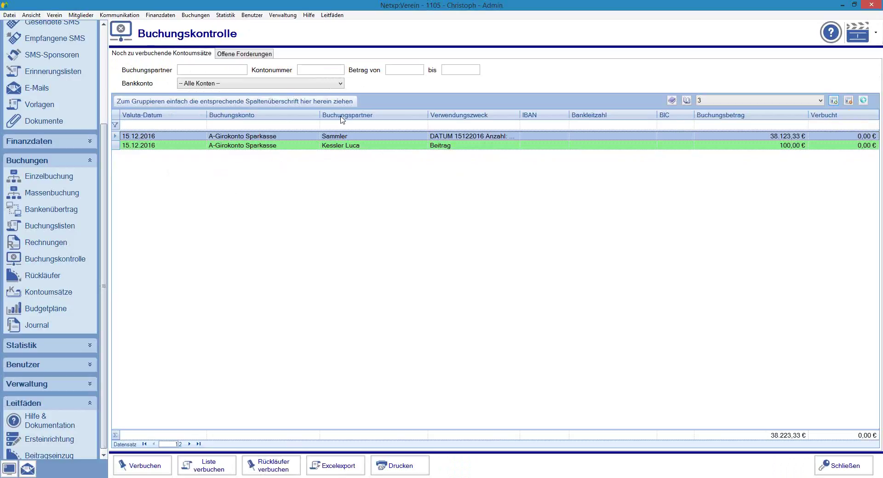
Step: Start booking the 100,00 € Beitrag transaction from the unbooked bank transactions
left_click(225, 54)
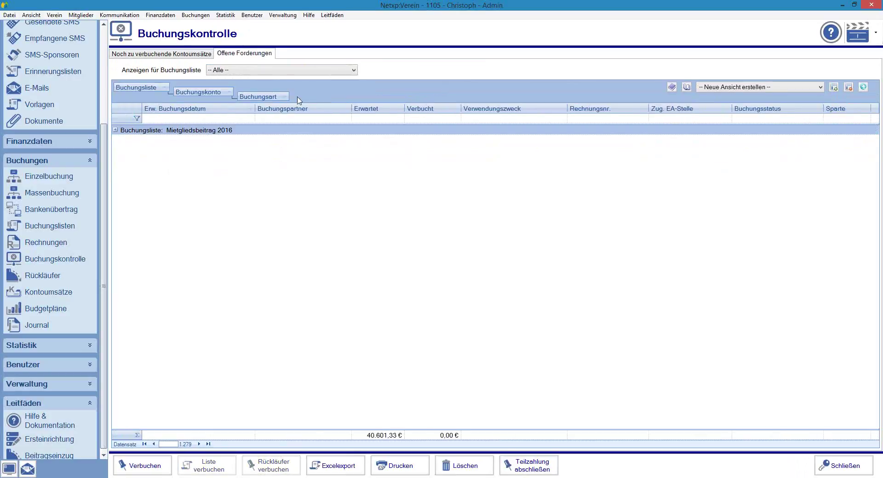
left_click(182, 54)
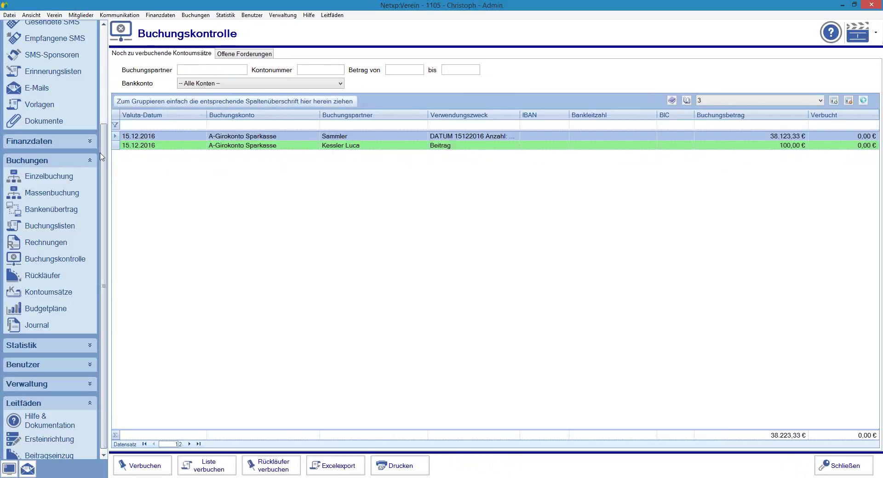
left_click(353, 146)
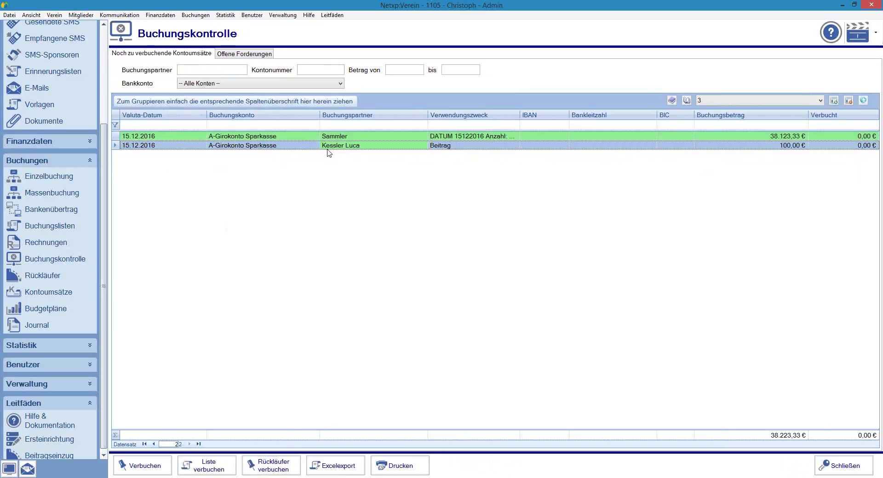
left_click(141, 467)
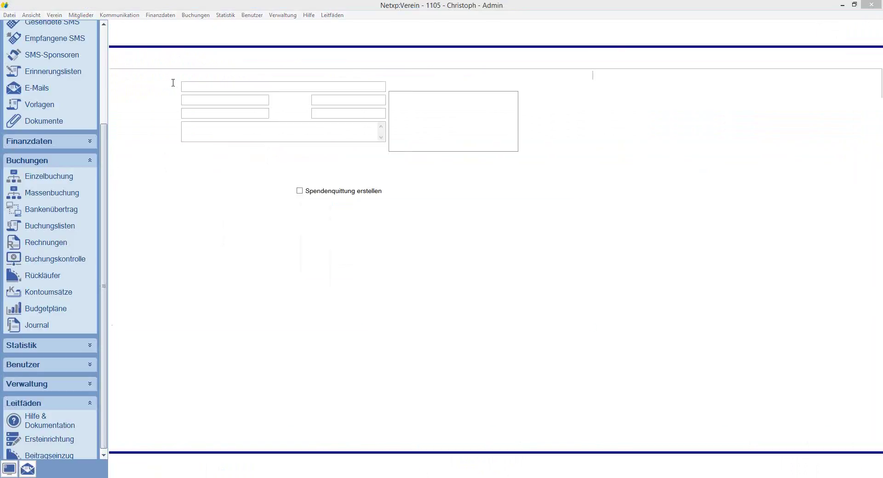
Step: Book 90,00 € against the member's Hauptverein and Spartenbeitrag Tennis 45,00 € receivables
left_click(212, 67)
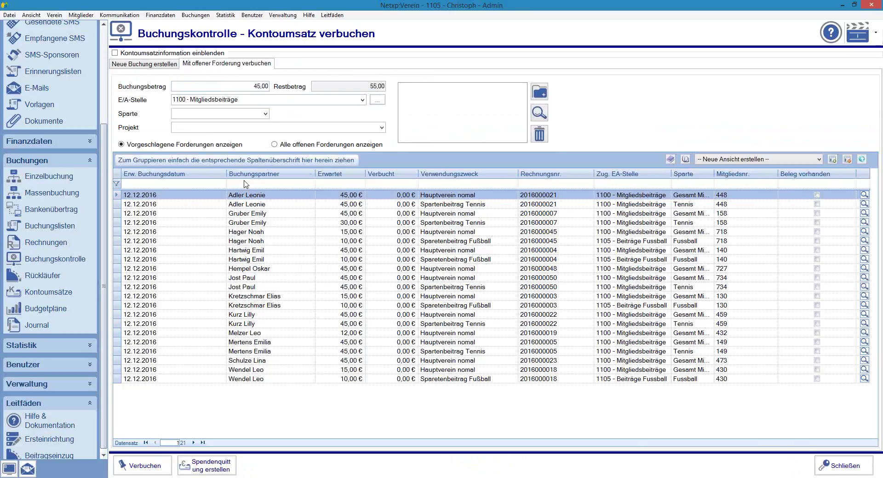
left_click(293, 145)
left_click(283, 183)
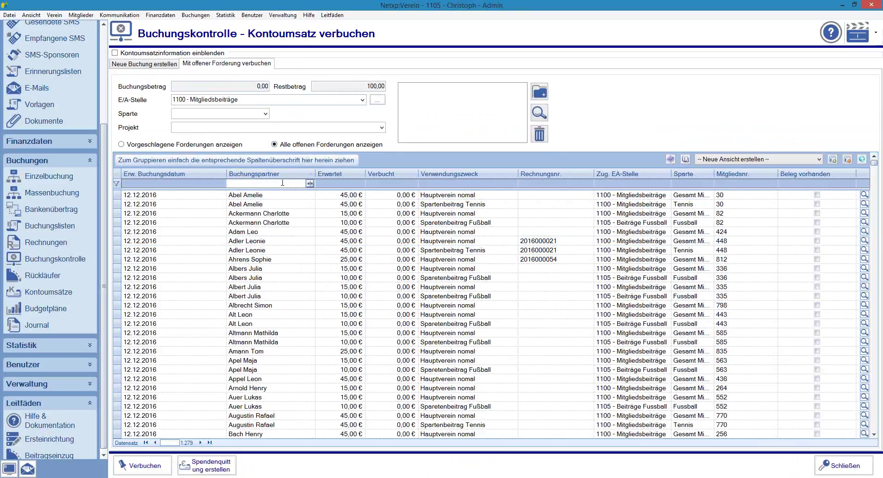
type("Kessle")
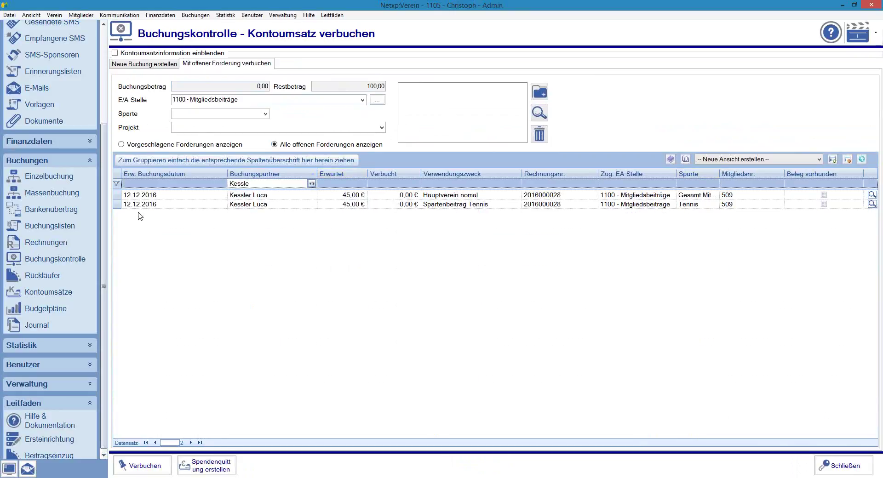
left_click(116, 195)
left_click(115, 205, "ctrl")
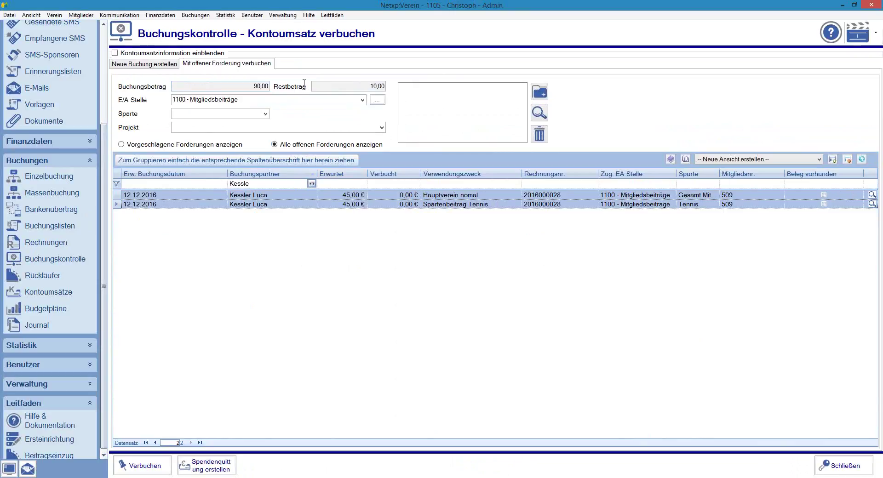
double_click(377, 85)
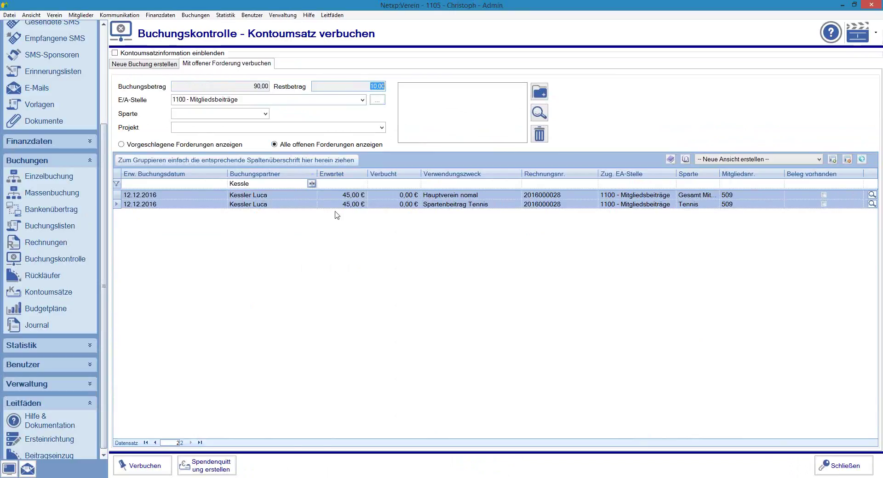
left_click(142, 469)
key("Return")
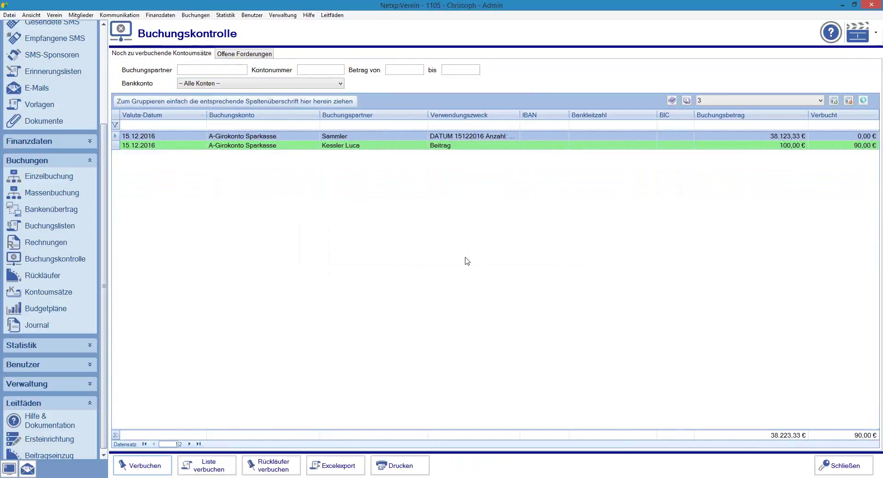
Step: Reopen the 100,00 € transaction and book the remaining 10,00 € to 1101 - Spenden
left_click(782, 146)
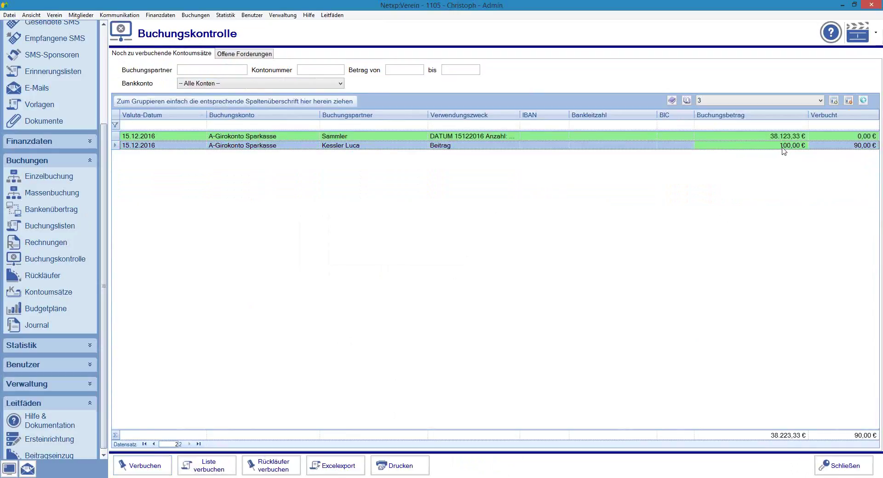
left_click(868, 146)
left_click(239, 147)
left_click(138, 470)
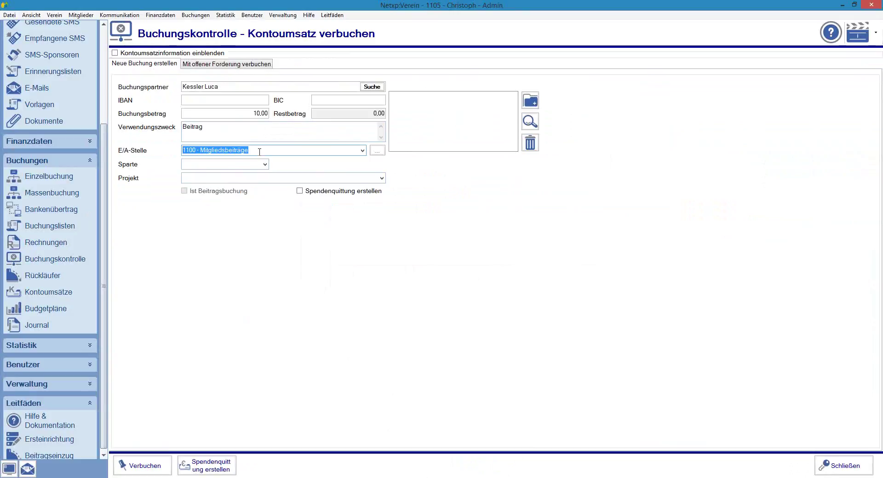
type("110")
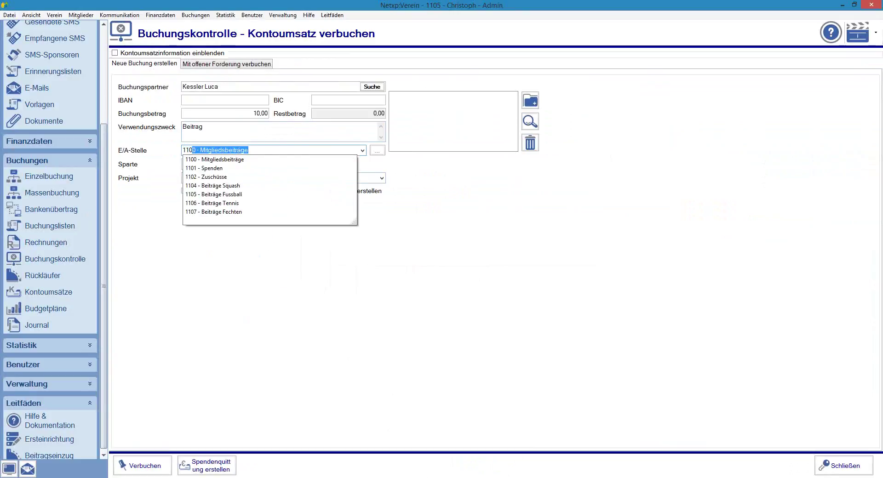
type("1")
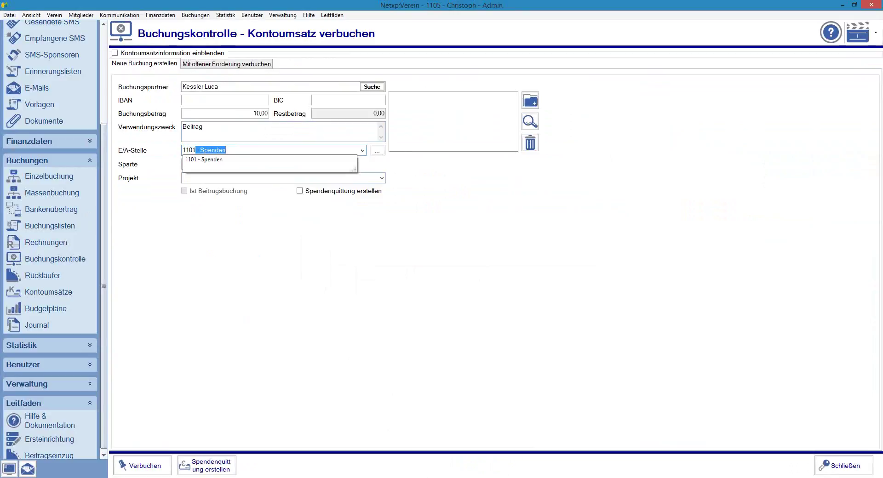
key("Return")
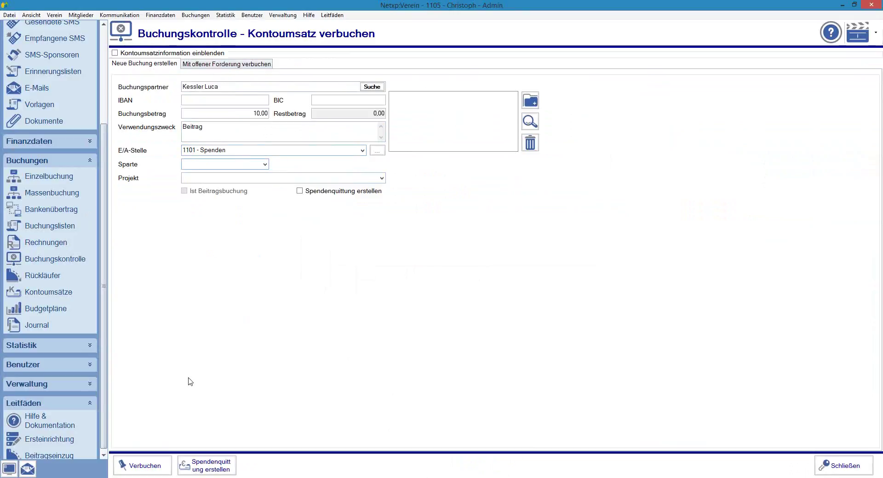
left_click(141, 466)
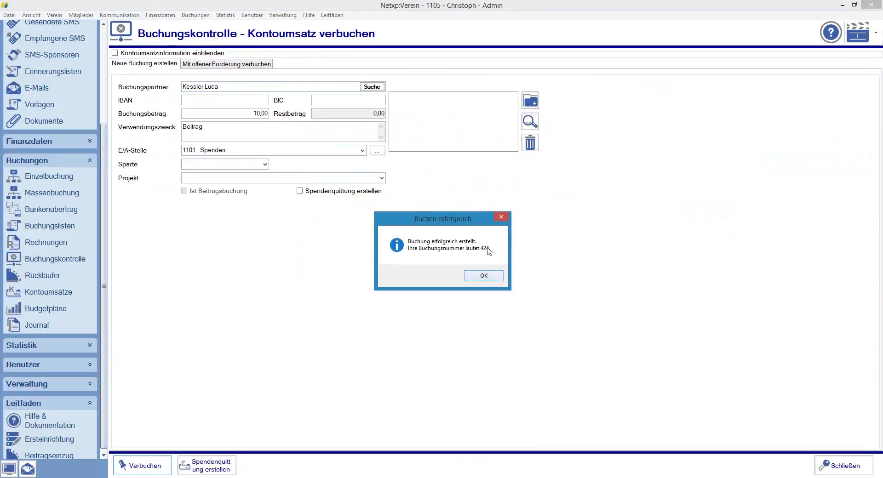
left_click(483, 276)
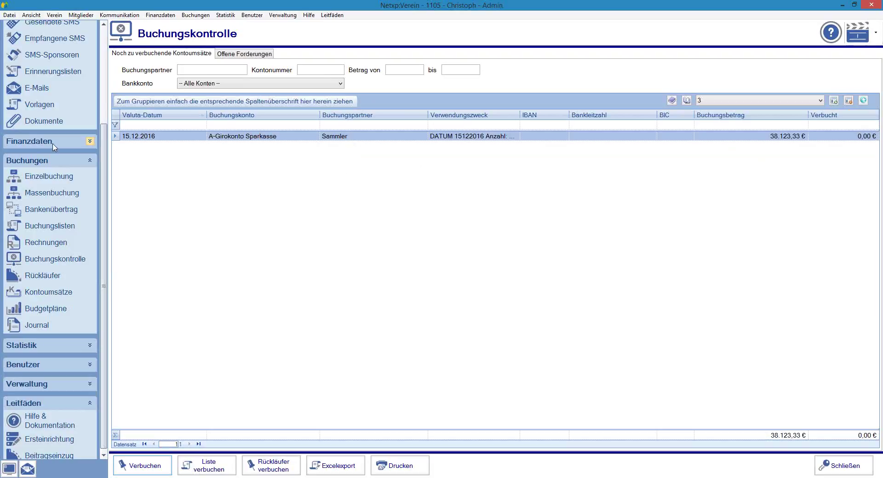
Step: Search the 2016 journal and open the new 10,00 € booking under 1101 - Spenden
left_click(37, 325)
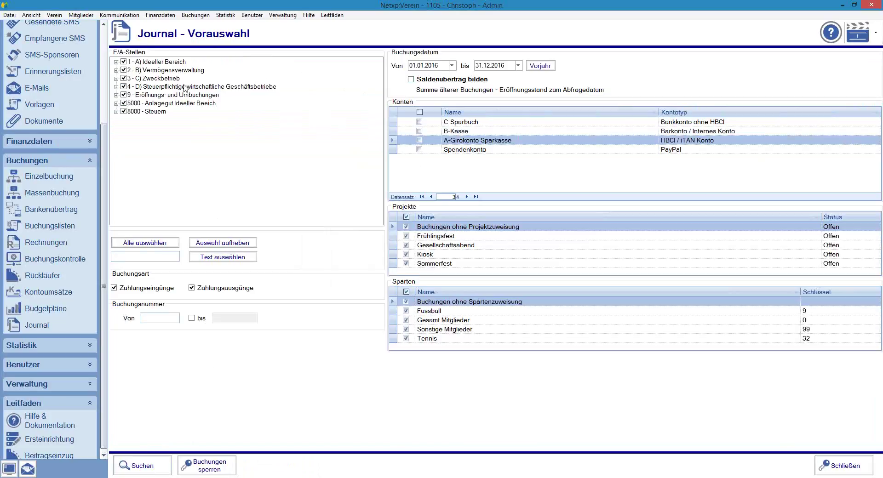
left_click(135, 467)
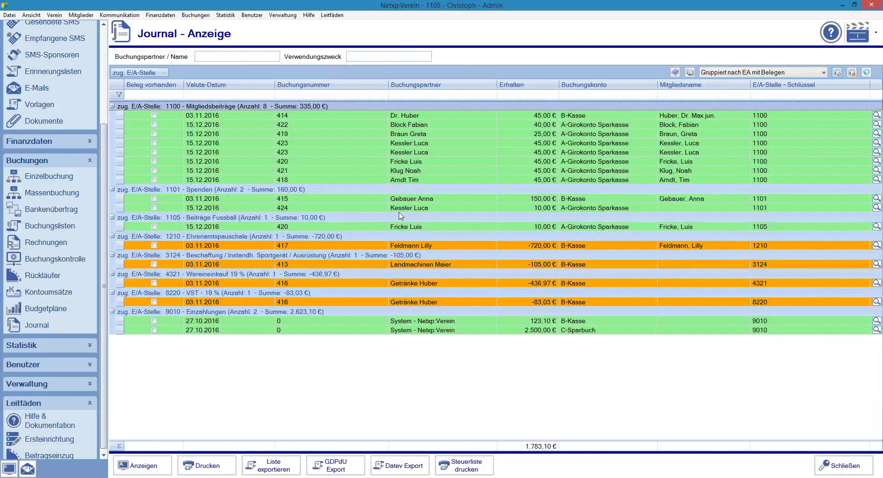
left_click(398, 209)
double_click(422, 210)
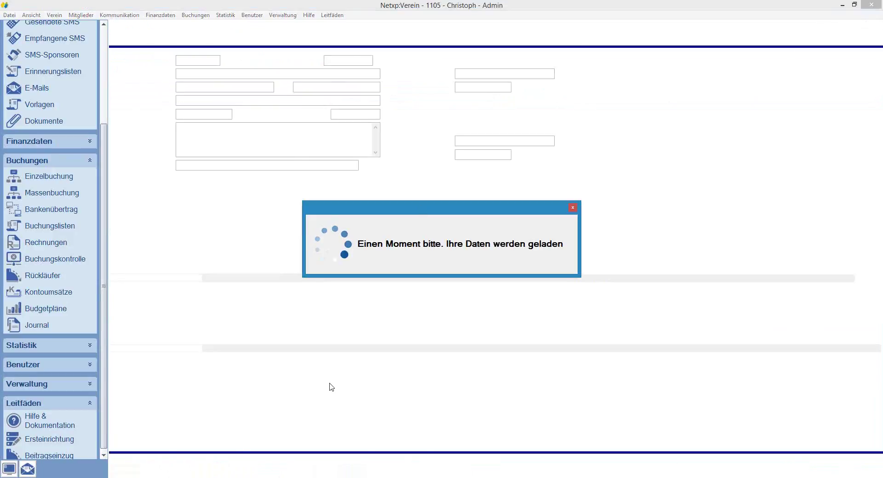
Step: Attempt a donation receipt, then close the failing receipt form and its error
left_click(328, 467)
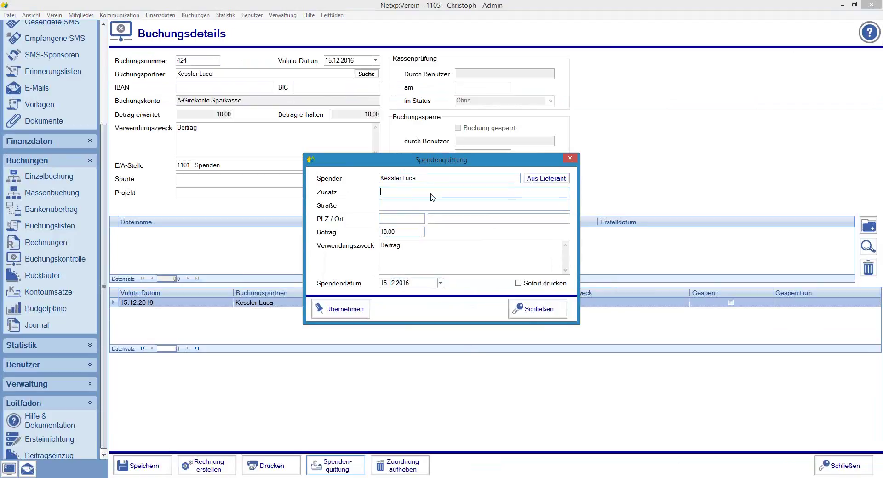
type("Kess")
key("BackSpace")
key("BackSpace")
key("BackSpace")
key("BackSpace")
key("BackSpace")
key("BackSpace")
left_click(529, 308)
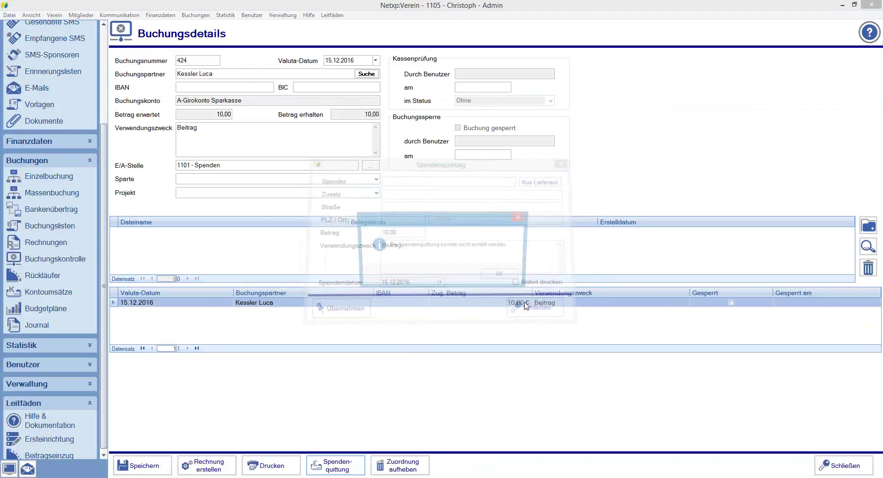
left_click(507, 275)
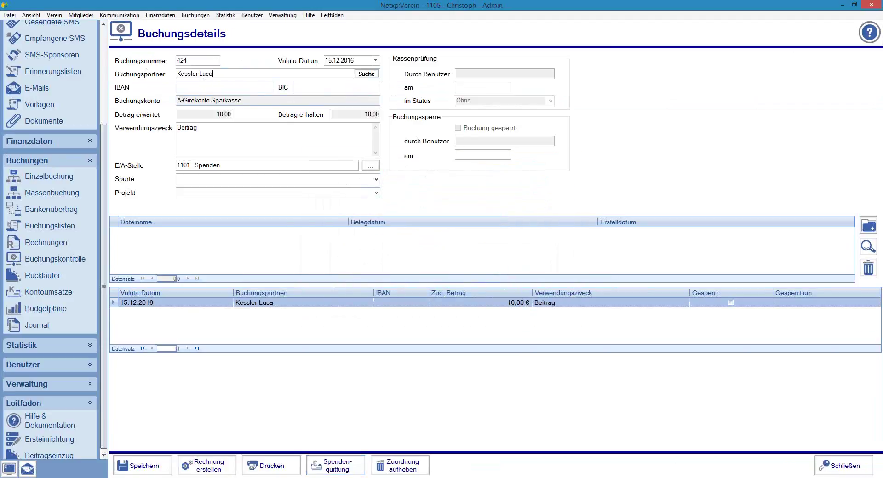
Step: Assign the member as booking partner and create the donation receipt for booking 424
type("Kess")
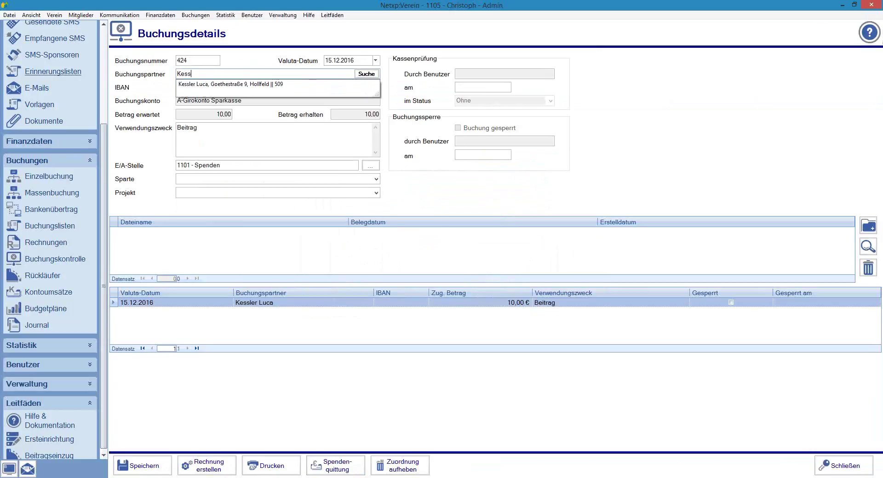
key("Down")
key("Return")
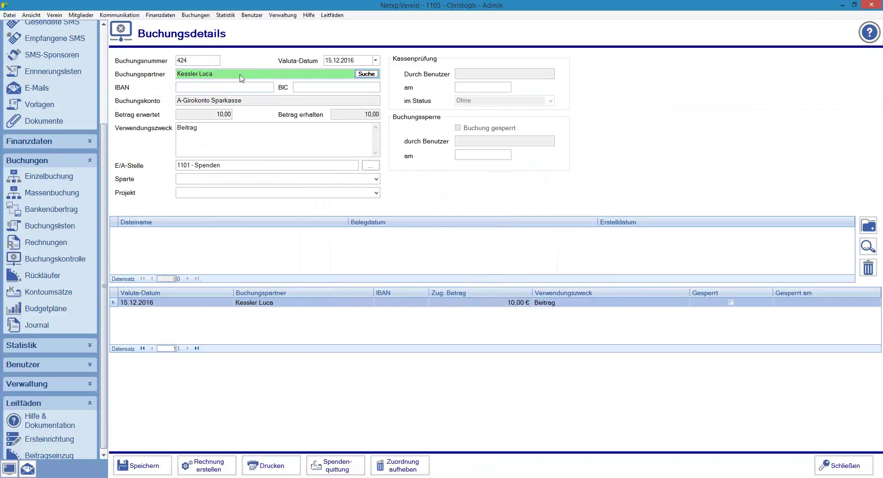
left_click(350, 468)
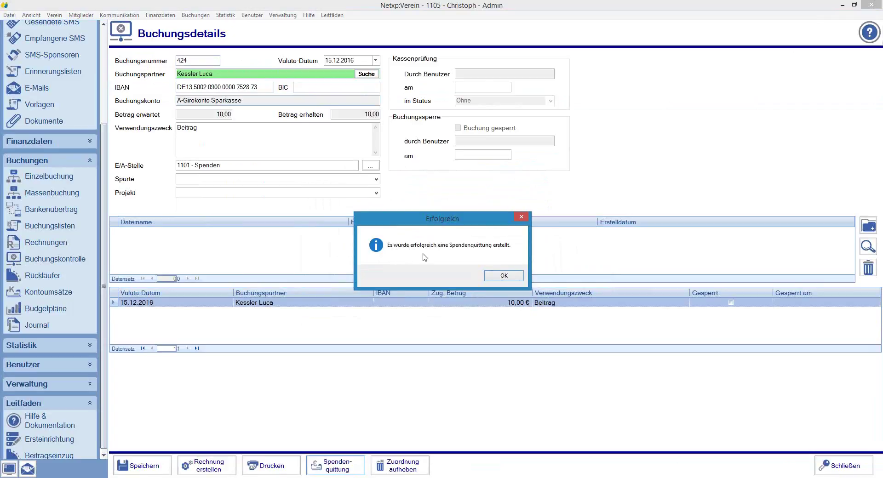
left_click(489, 274)
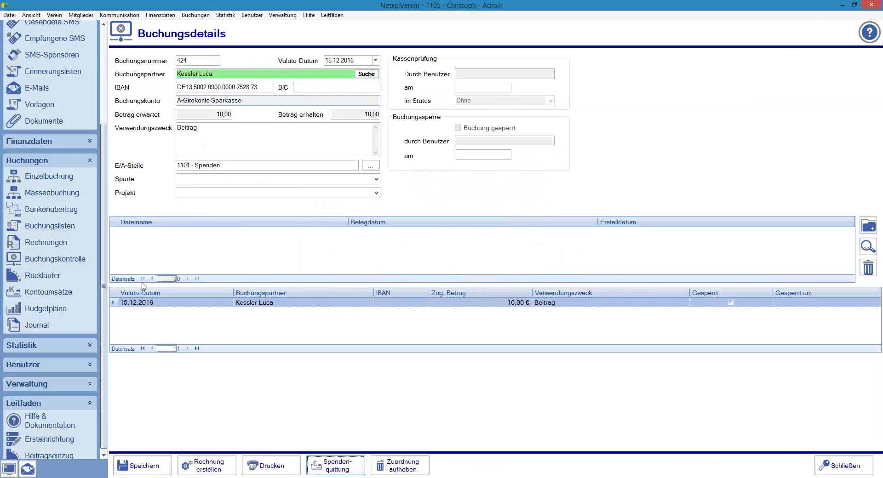
Step: Preview the new 10,00 € donation receipt dated 15.12.2016 in the Spendenquittungen list, then close the preview
left_click(12, 141)
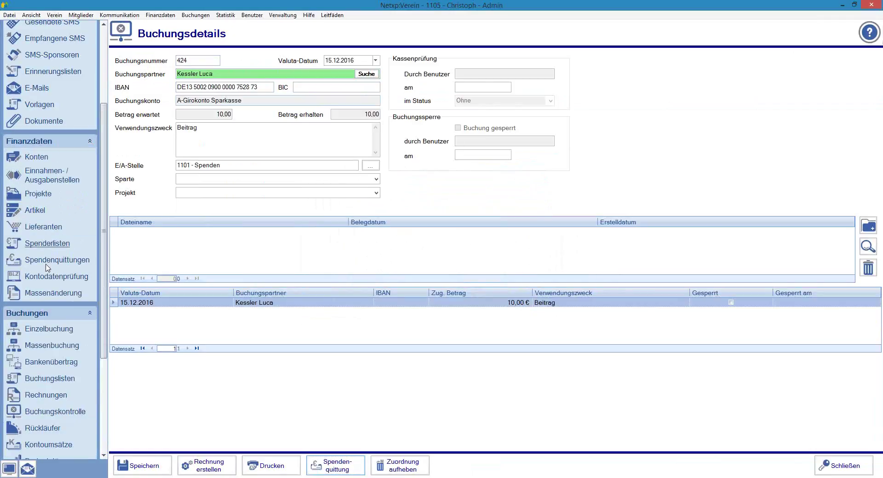
left_click(55, 266)
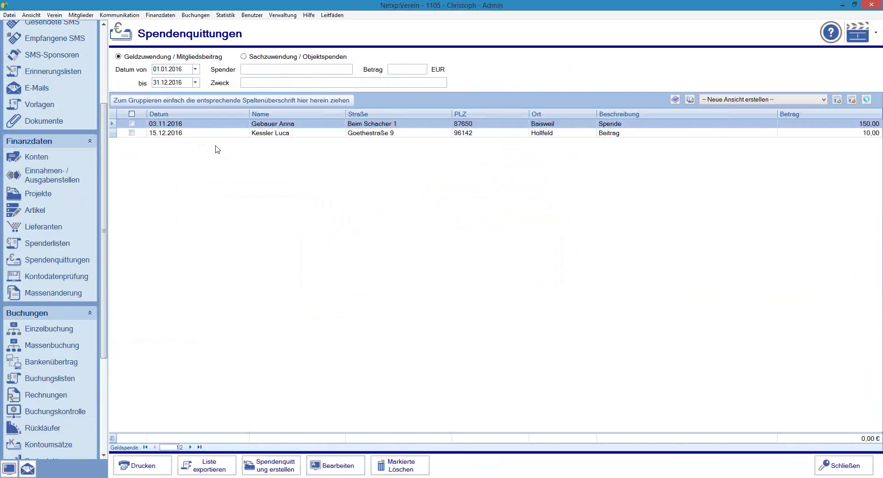
left_click(316, 134)
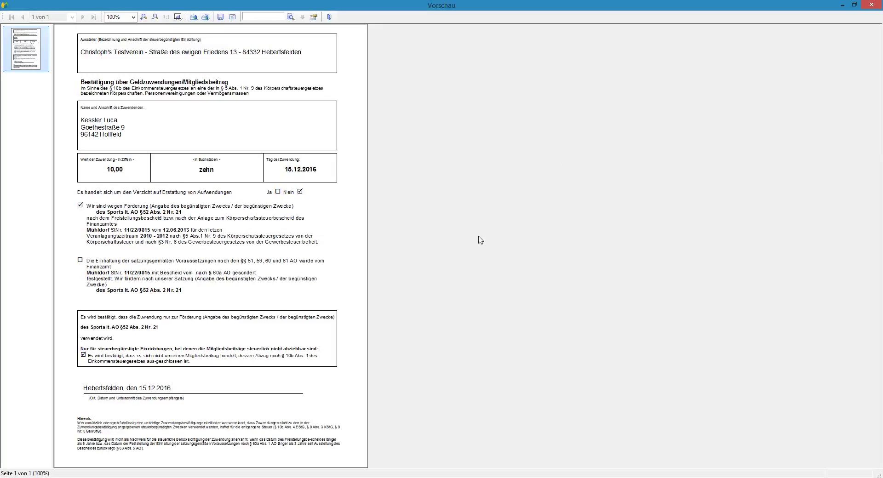
left_click(327, 17)
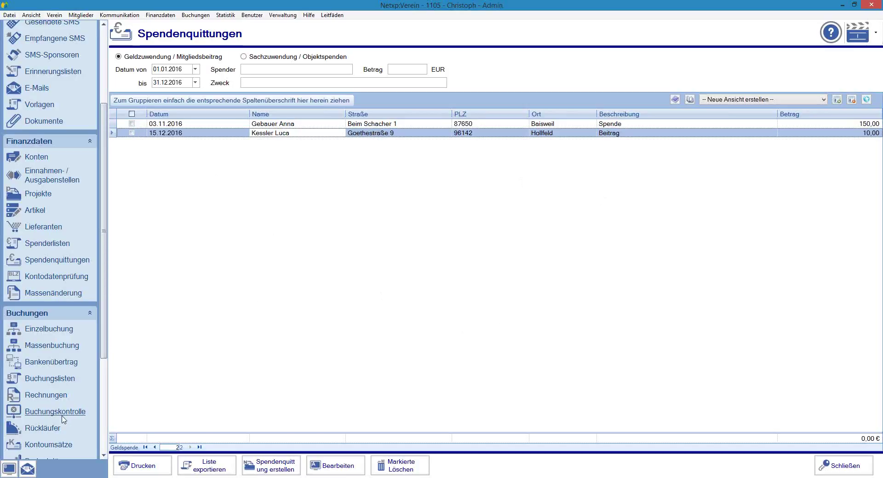
Step: In Buchungskontrolle's Offene Forderungen, drill down to the open 45,00 € Barzahlung receivable under B-Kasse
left_click(64, 415)
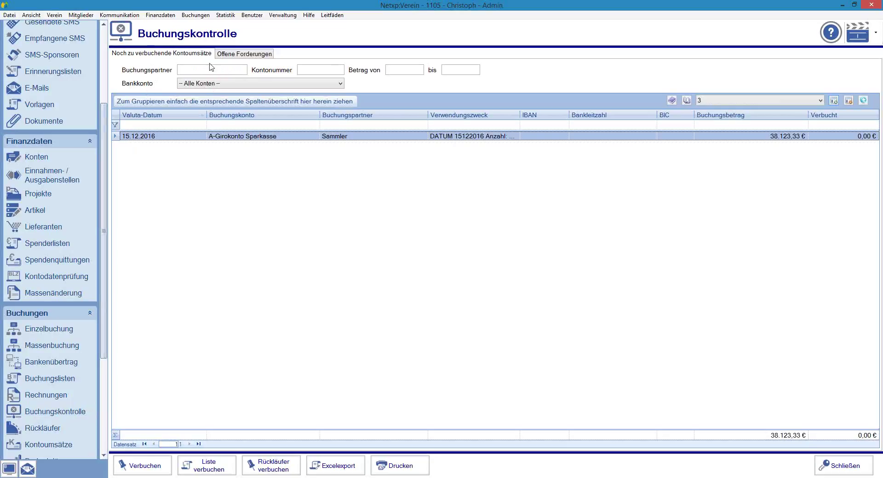
left_click(238, 55)
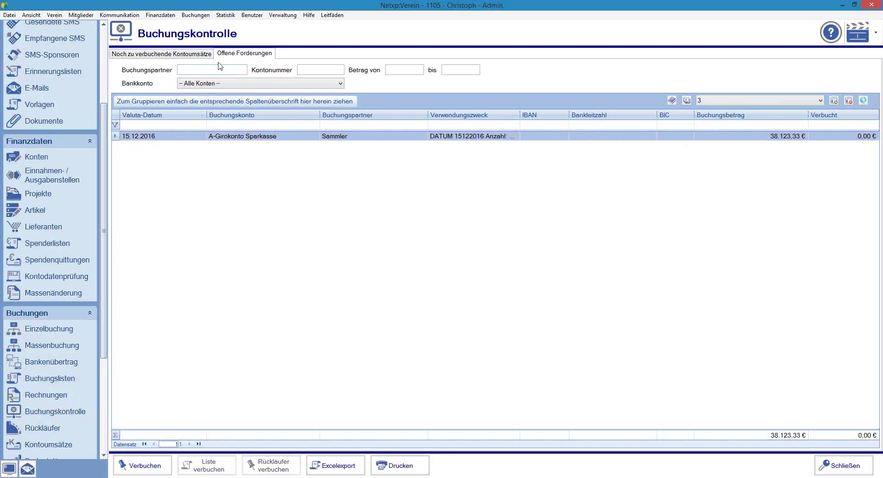
left_click(116, 130)
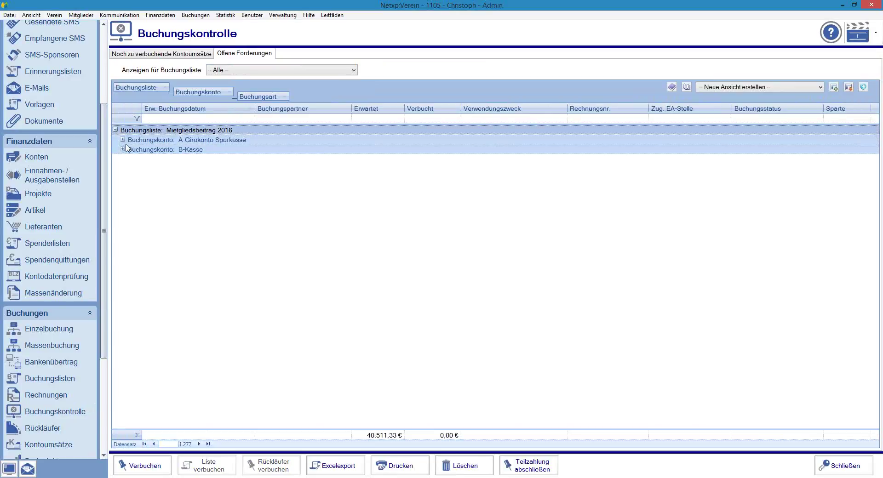
left_click(122, 149)
left_click(129, 159)
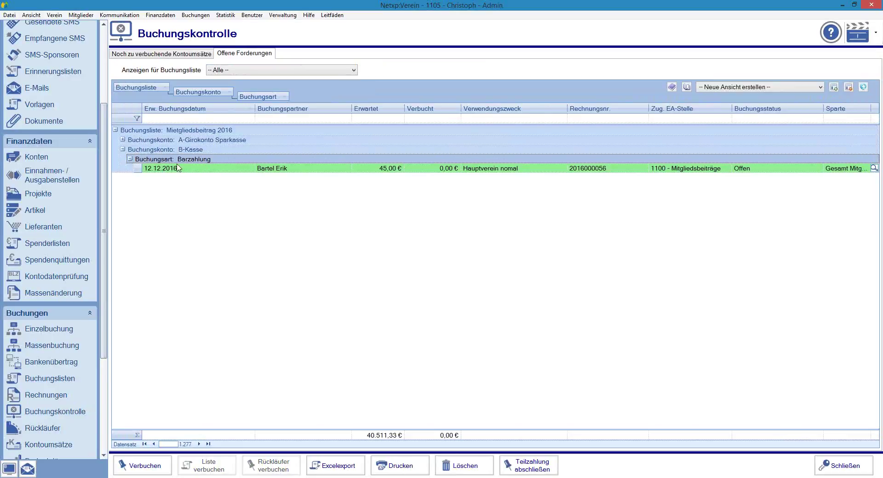
left_click(272, 171)
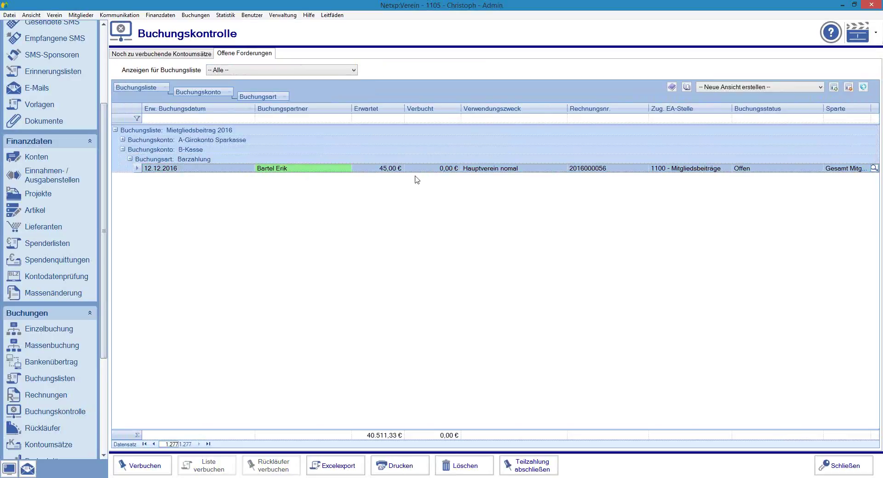
Step: Close the 45,00 € cash receivable by booking it to 1100 - Mitgliedsbeiträge
double_click(293, 171)
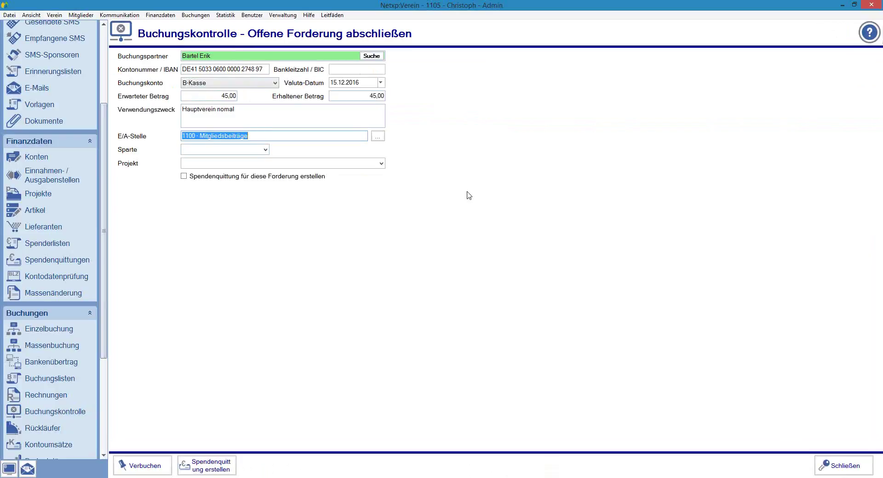
left_click(140, 466)
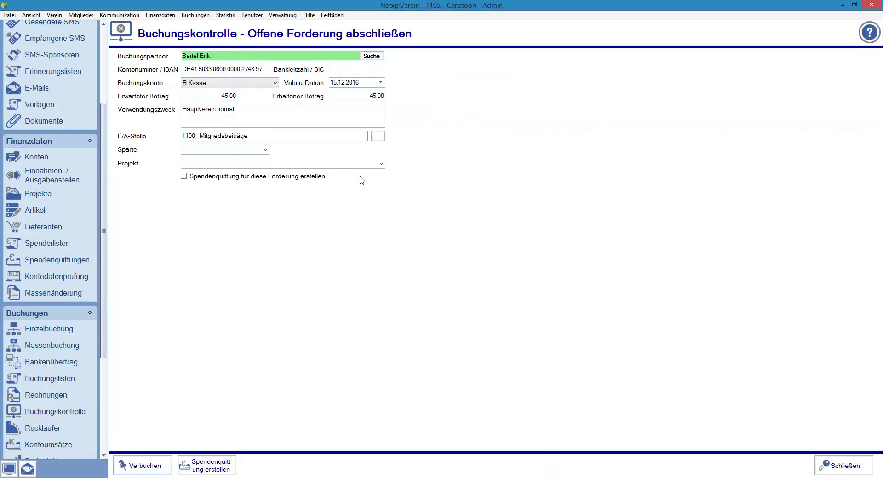
left_click(499, 279)
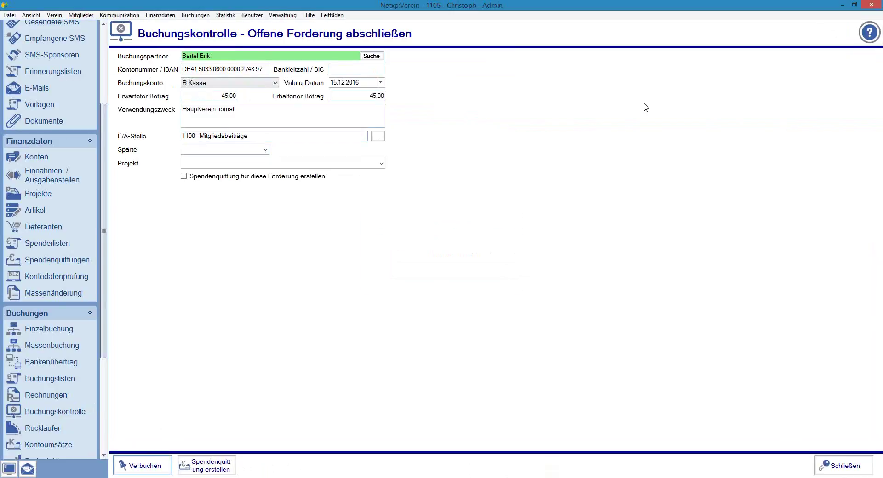